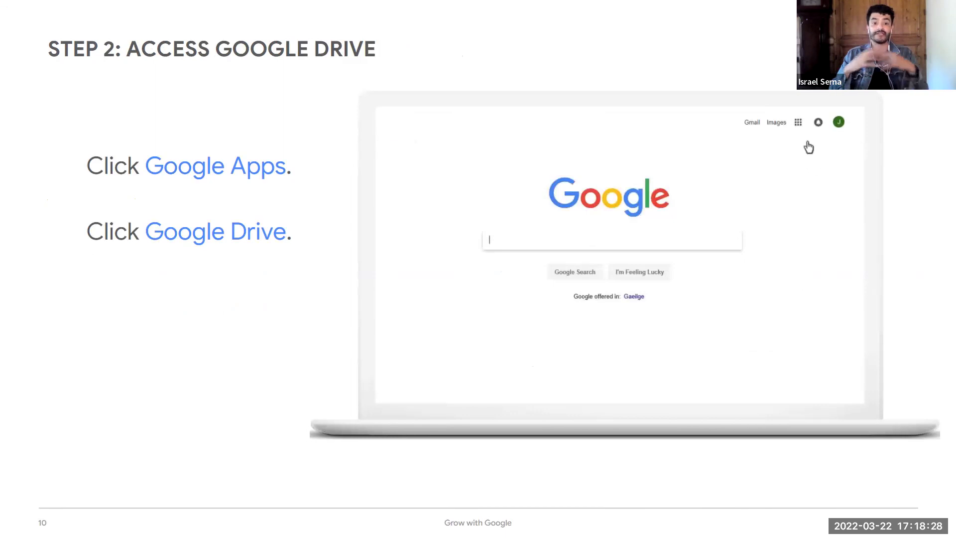
click(799, 124)
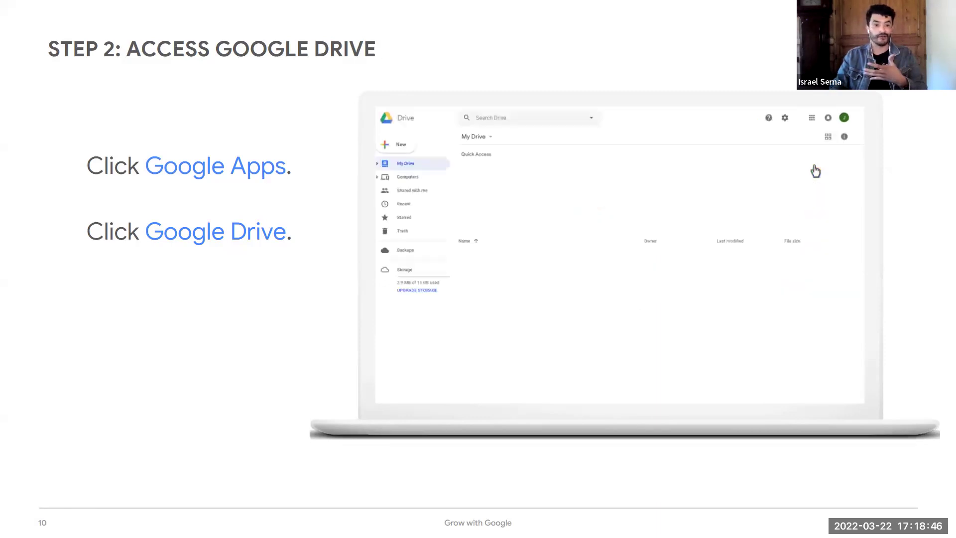
key(Right)
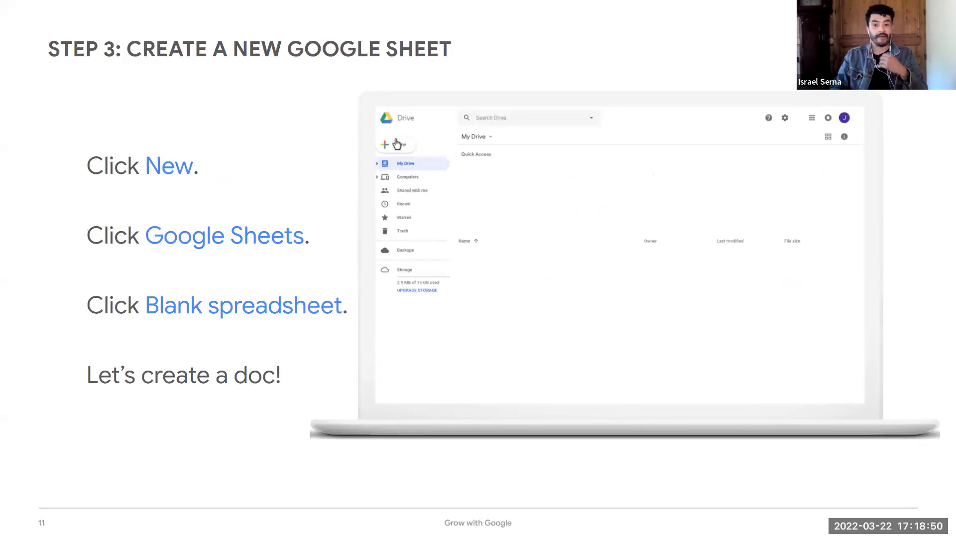
key(Left)
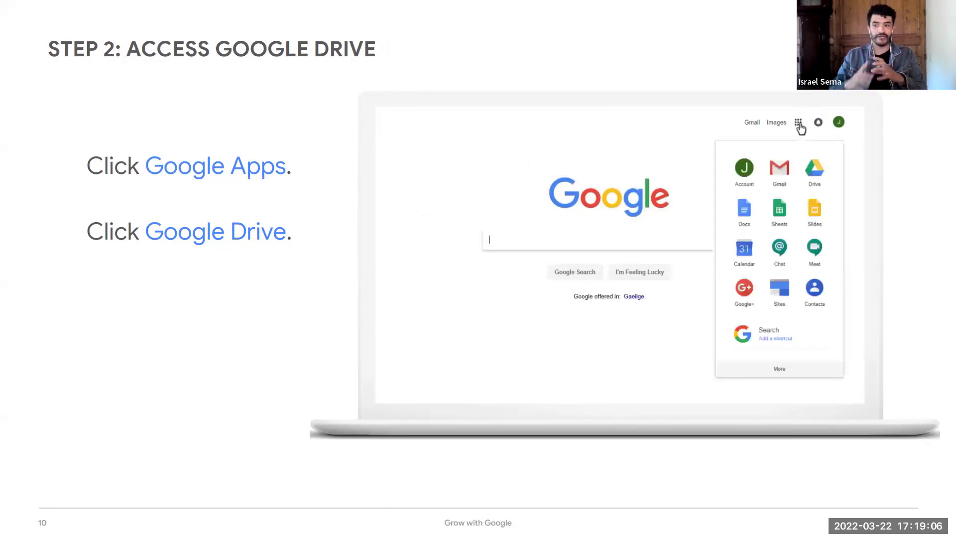
key(Right)
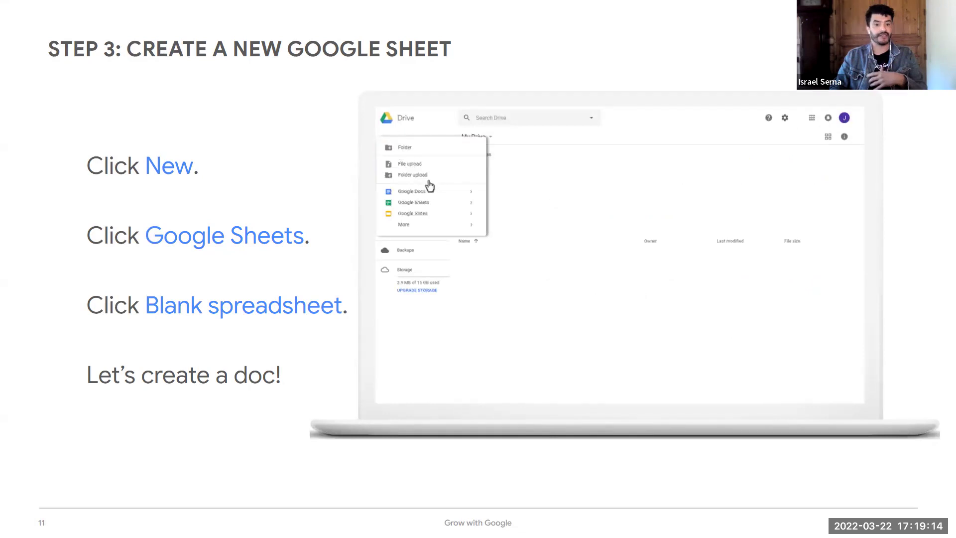
key(Right)
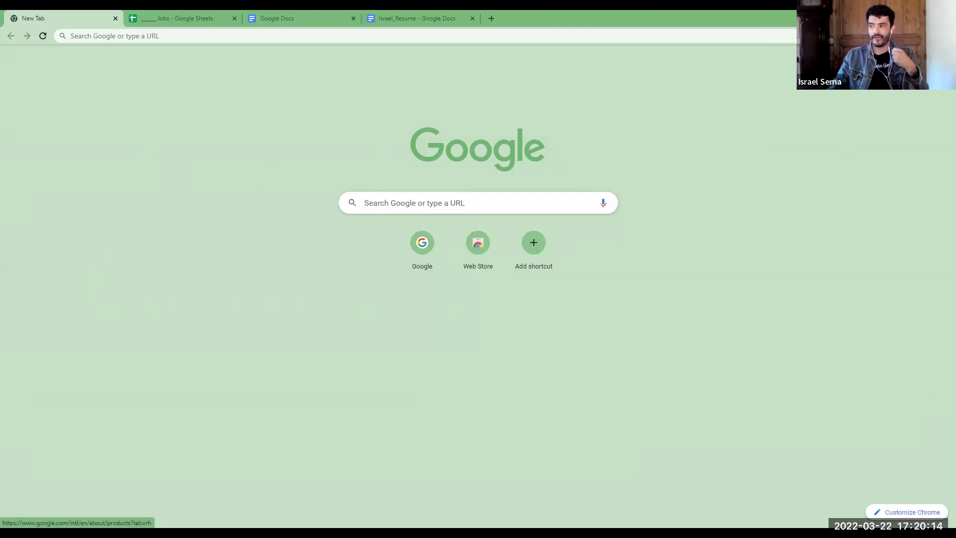
Browse the list of Google apps and open Google Drive from it.
click(925, 54)
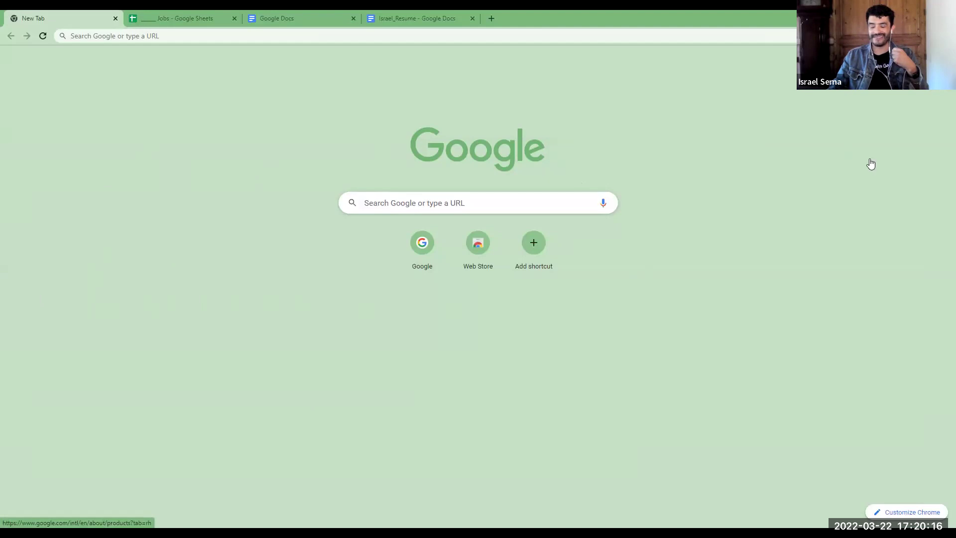
scroll(835, 151, down, 1)
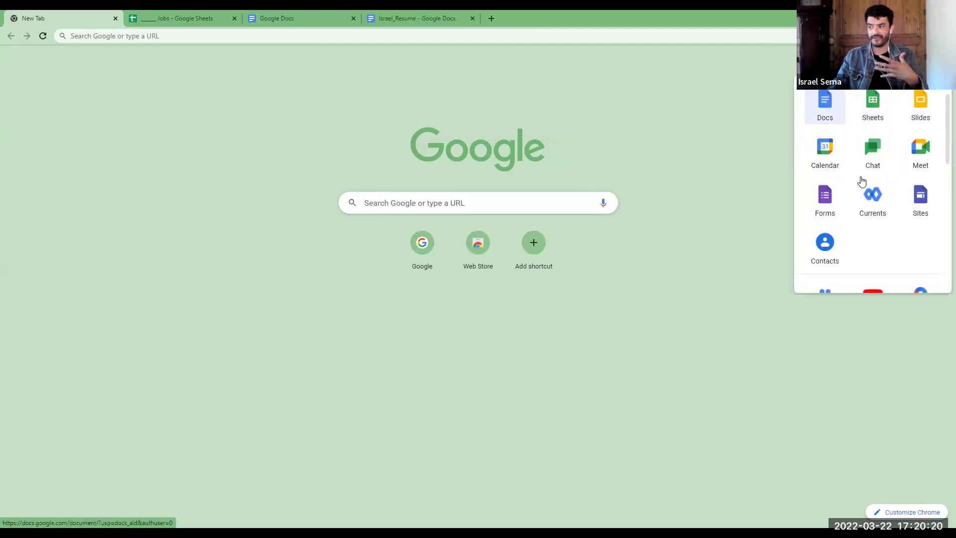
scroll(860, 180, down, 3)
scroll(862, 182, up, 4)
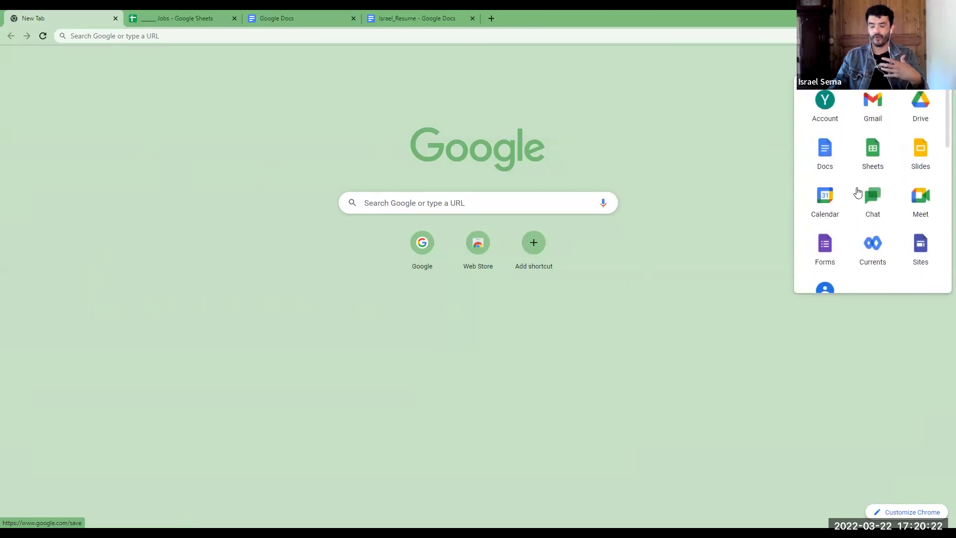
click(921, 108)
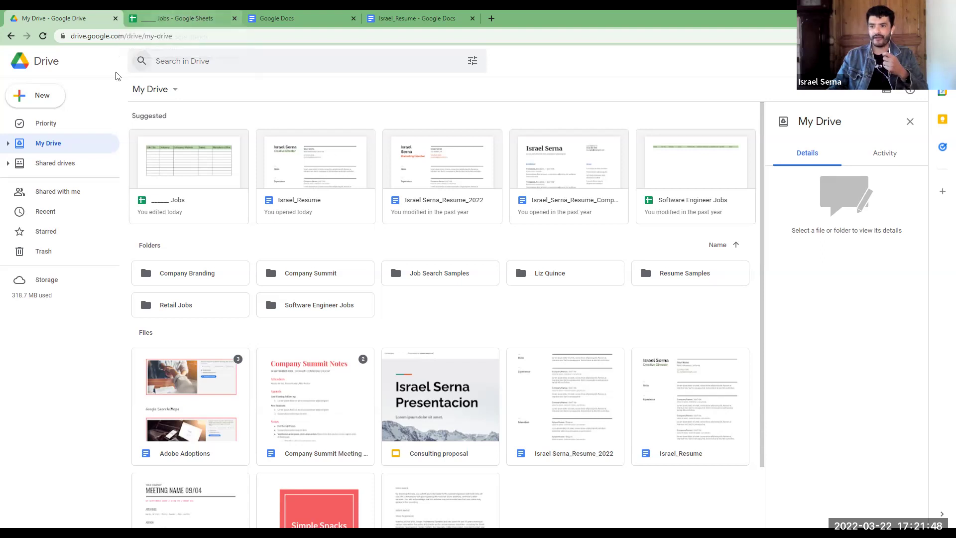
Go back to the new tab page, switch to Google Sheets and create a blank spreadsheet.
click(11, 36)
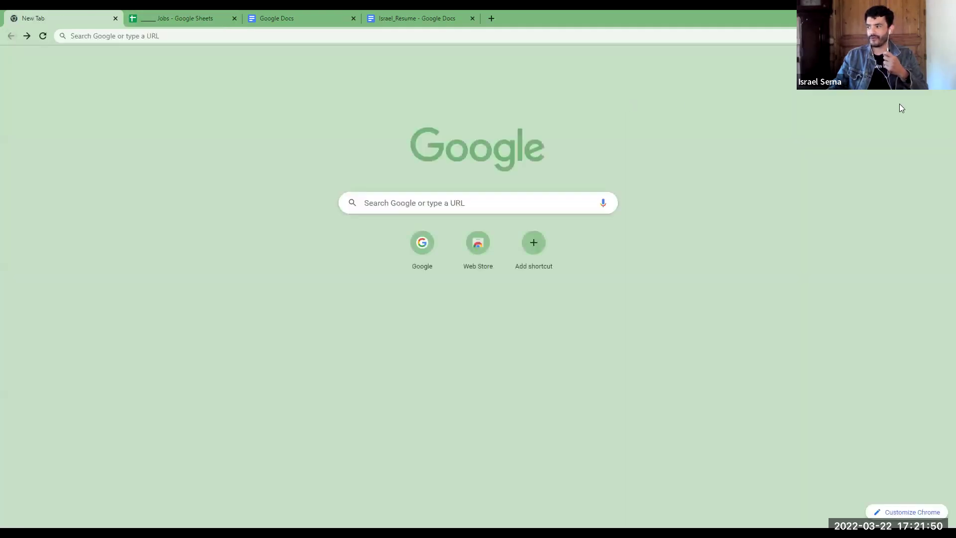
click(901, 147)
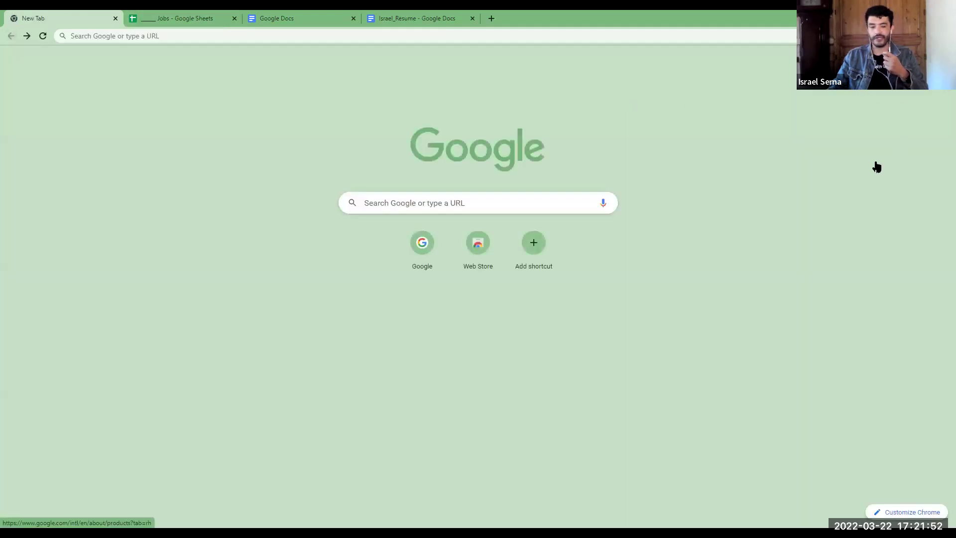
click(860, 138)
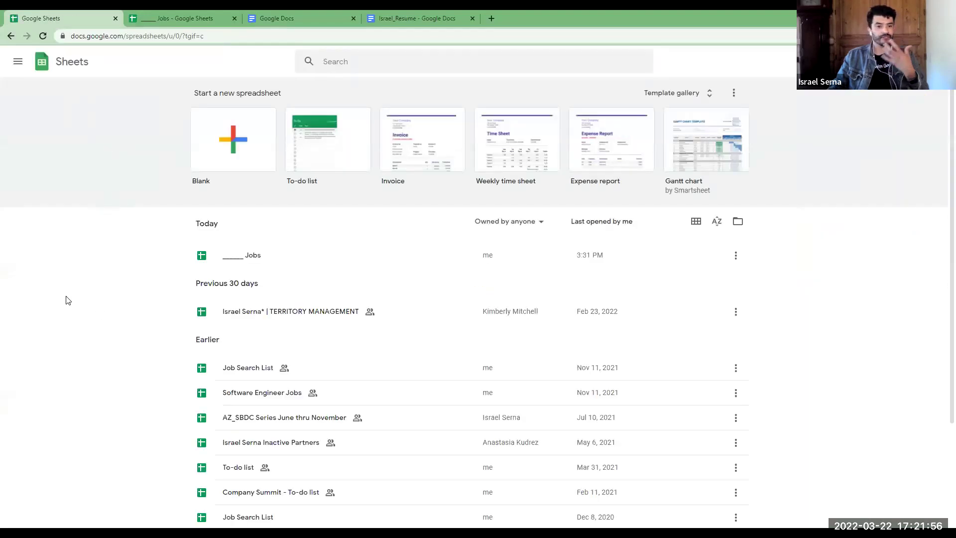
click(230, 145)
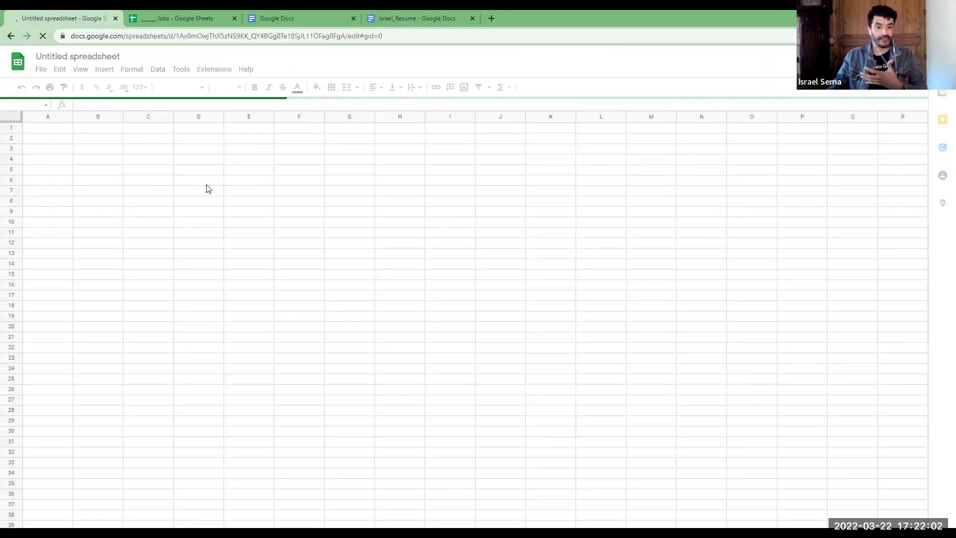
In the "______ Jobs" spreadsheet's Status sheet, insert one column to the left of Job Title.
click(161, 14)
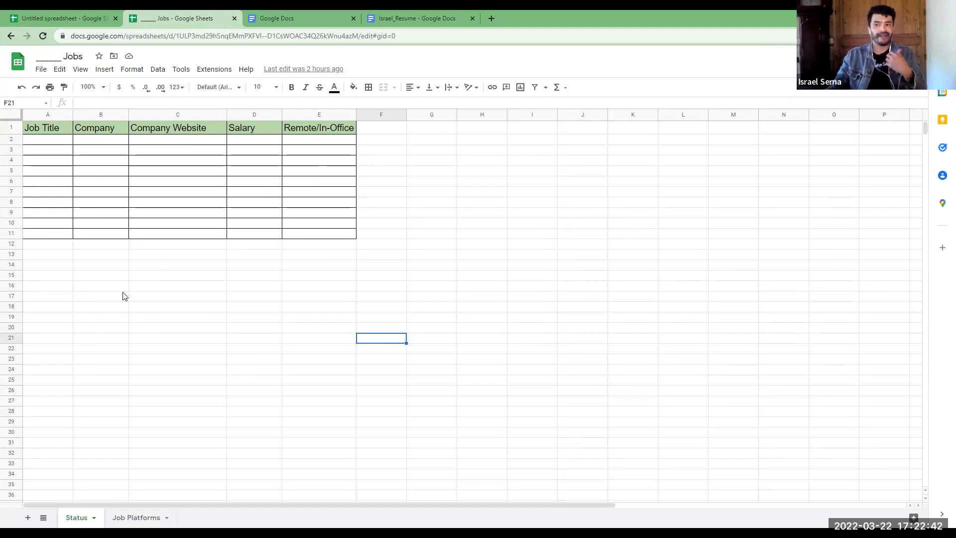
click(44, 129)
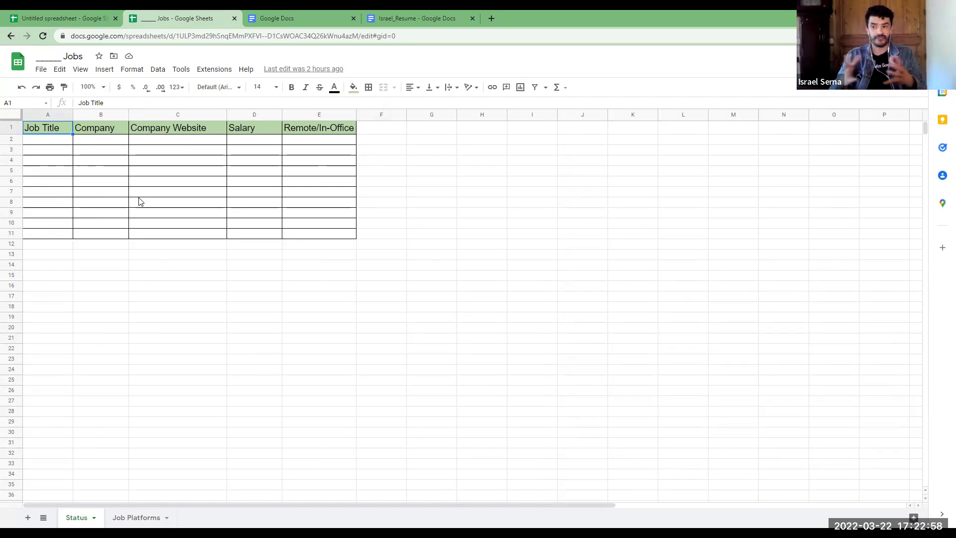
click(51, 146)
click(47, 115)
right_click(47, 115)
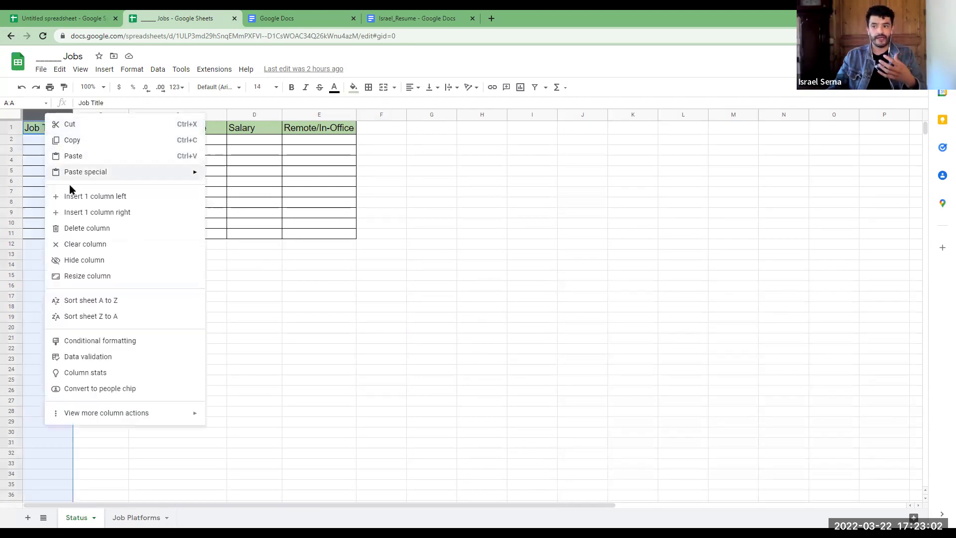
click(70, 199)
Apply all borders to the empty cells A2:A11 in the new first column.
click(40, 142)
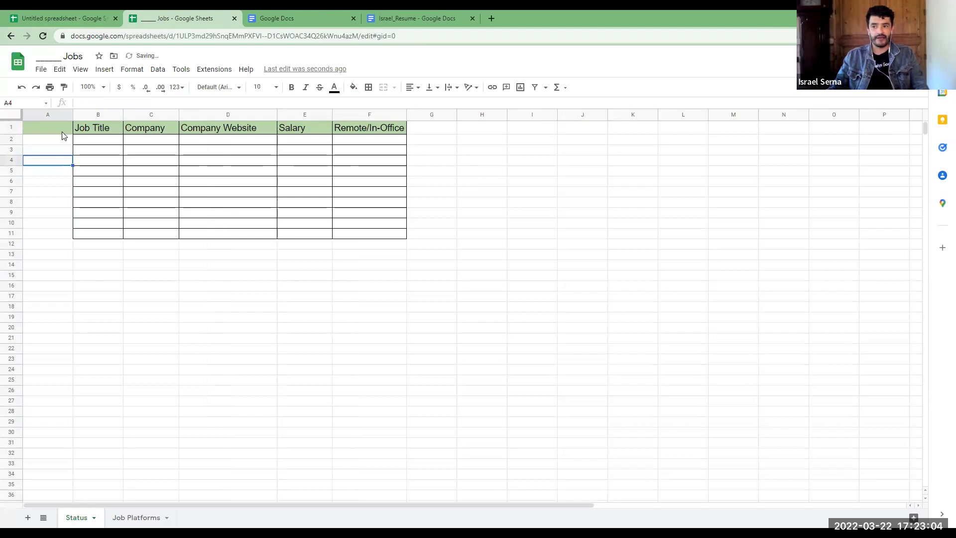
drag(59, 210, 53, 238)
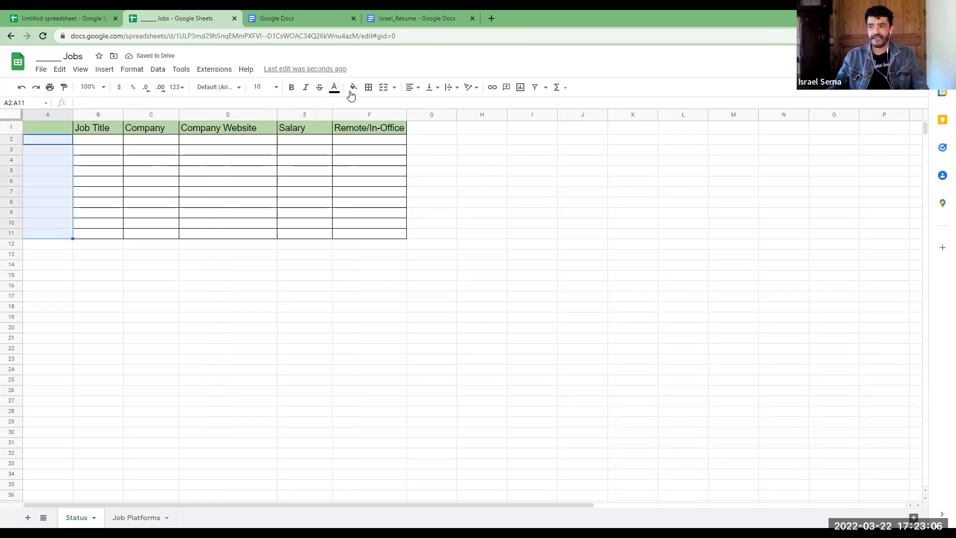
click(369, 87)
click(372, 105)
click(135, 182)
Enter the row numbers 1 in A2 and 2 in A3.
click(46, 125)
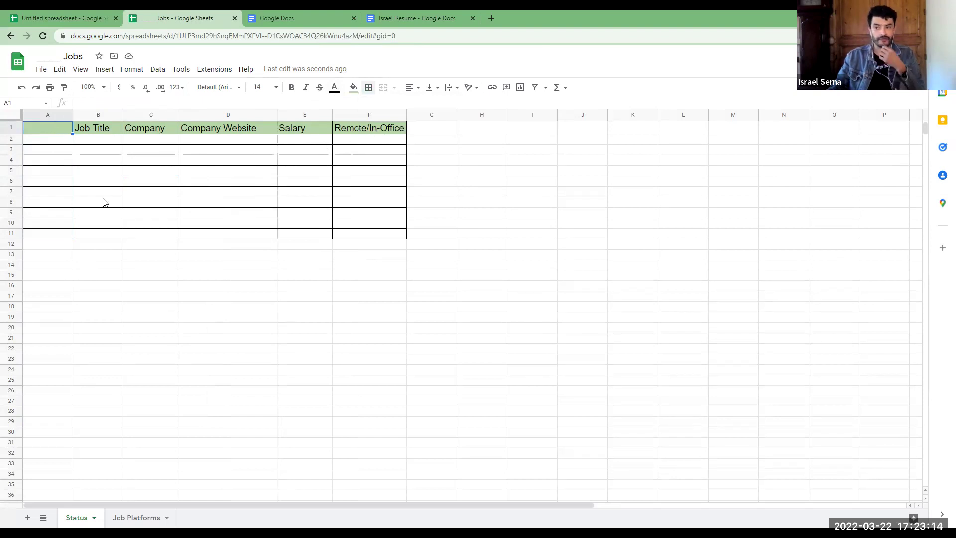
click(50, 139)
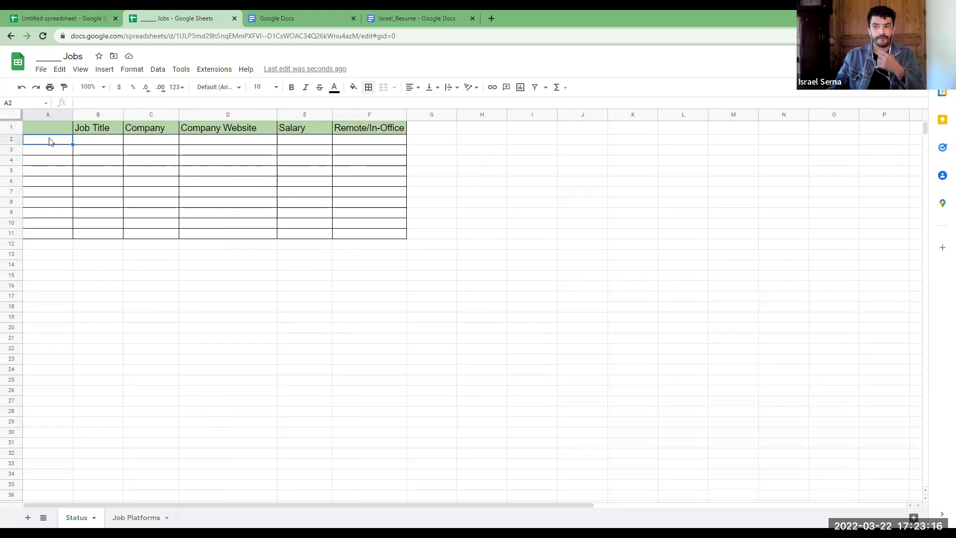
text(1.)
key(Return)
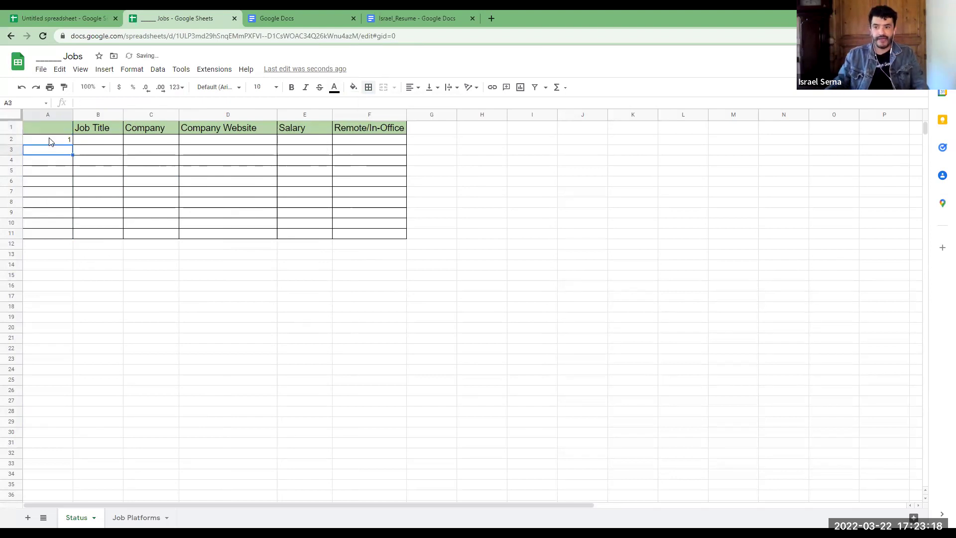
text(1)
key(BackSpace)
text(2)
key(Return)
key(Return)
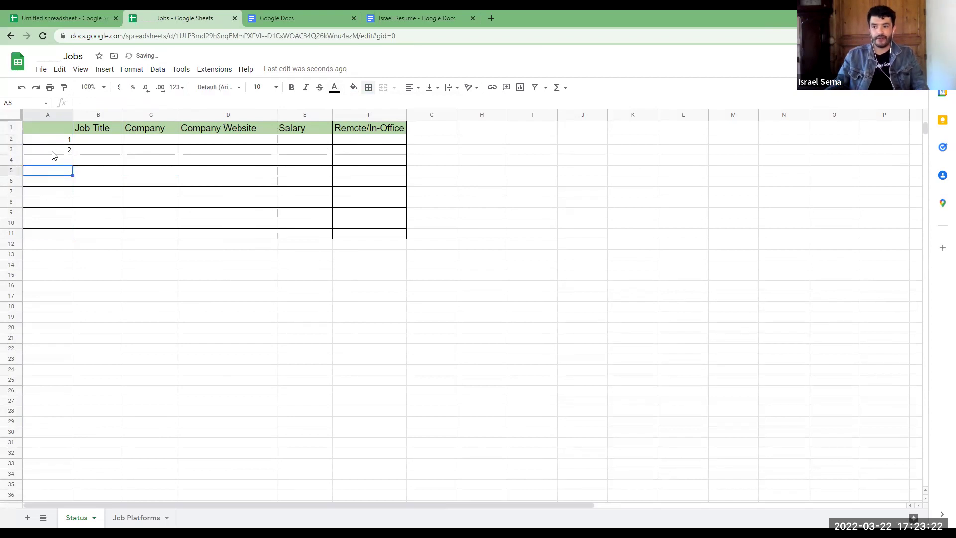
click(55, 141)
drag(72, 145, 69, 234)
click(22, 88)
Extend the number series from A2:A3 down to A11 so the rows are numbered 1 to 10.
click(69, 141)
drag(69, 141, 69, 150)
drag(73, 183, 68, 236)
Add the header "Notes" in cell G1, next to Remote/In-Office.
click(440, 135)
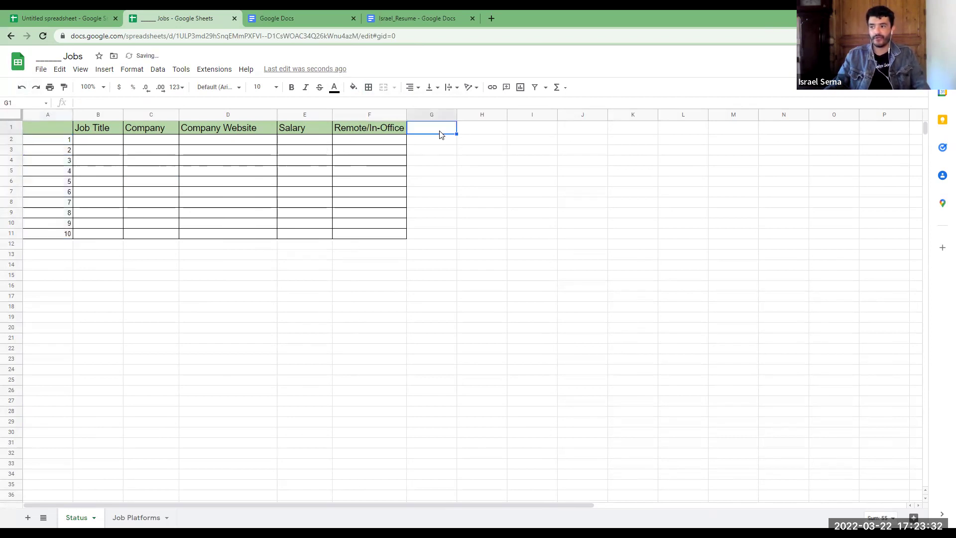
text(Note)
key(BackSpace)
key(BackSpace)
text(t)
key(BackSpace)
text(otes)
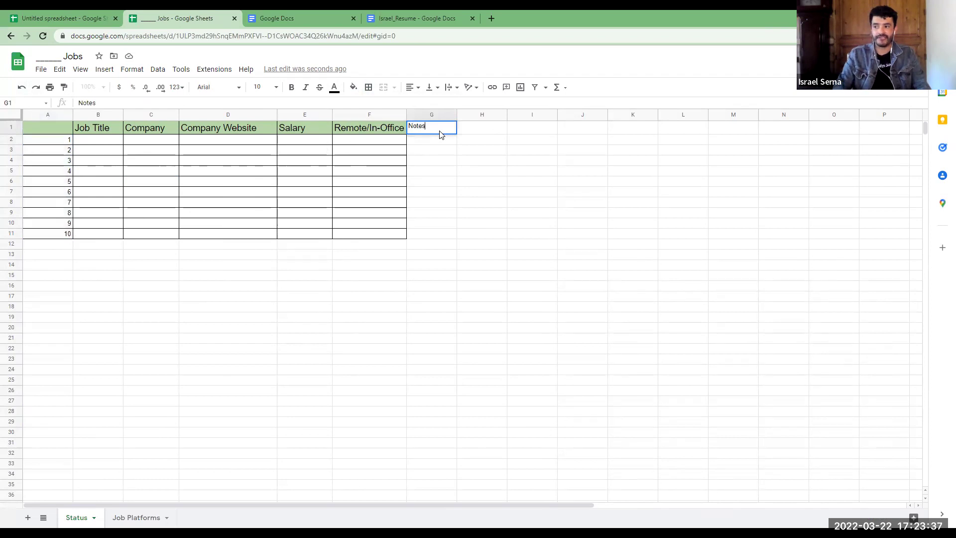
key(Return)
Format the Remote/In-Office and Notes headers in F1:G1 with font size 14 and the header row's light green fill.
click(440, 132)
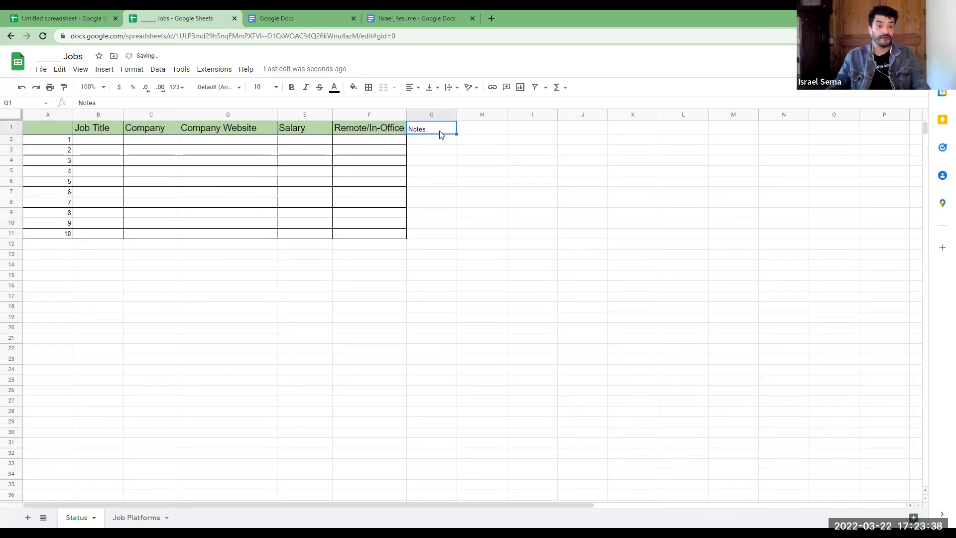
click(385, 131)
drag(385, 131, 416, 130)
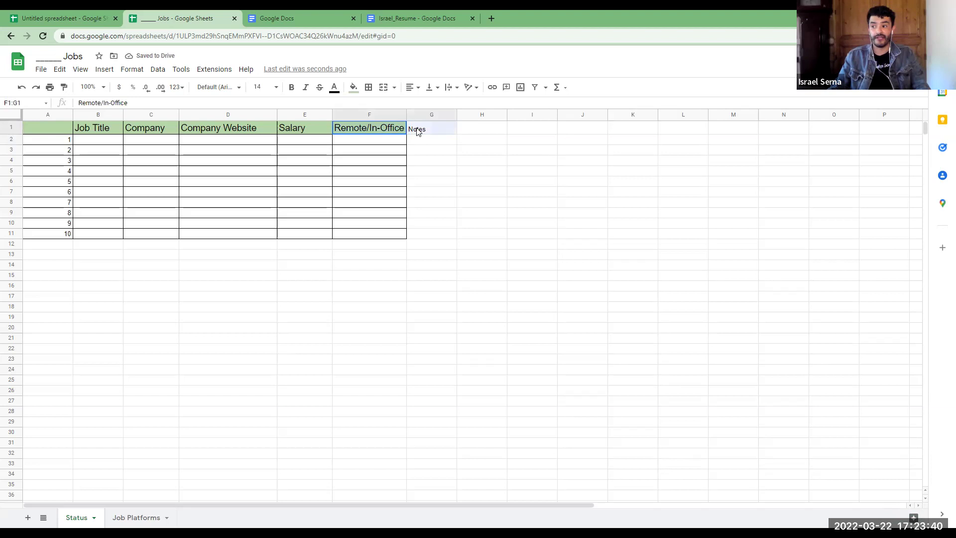
click(262, 87)
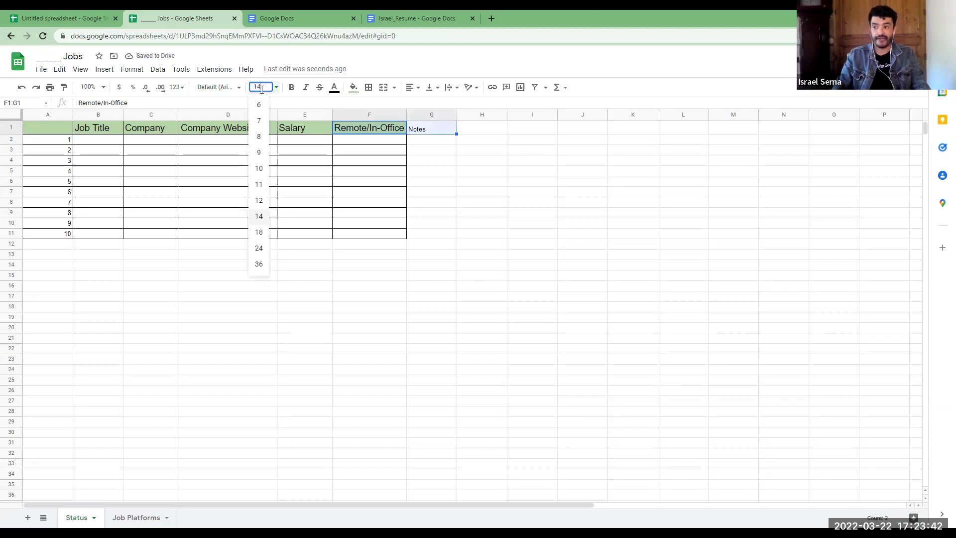
click(259, 216)
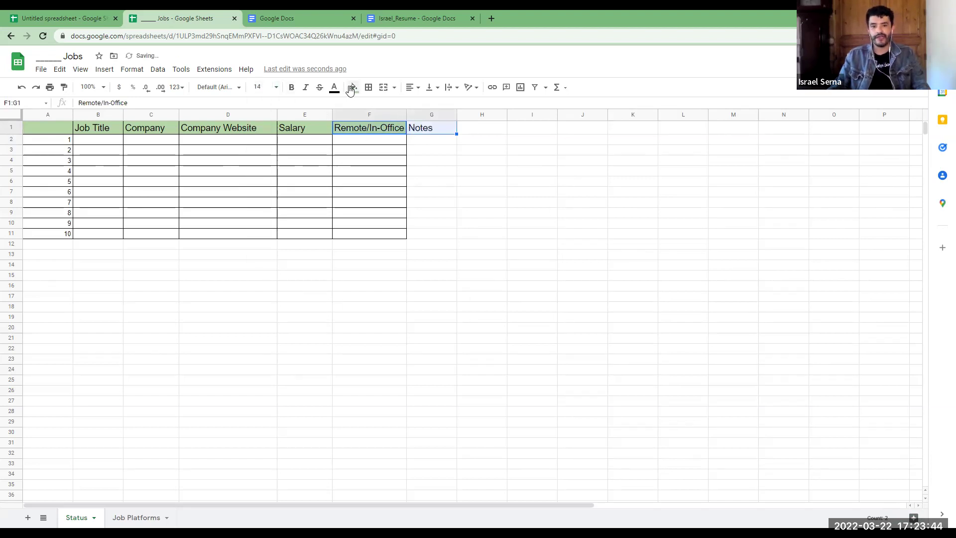
click(351, 88)
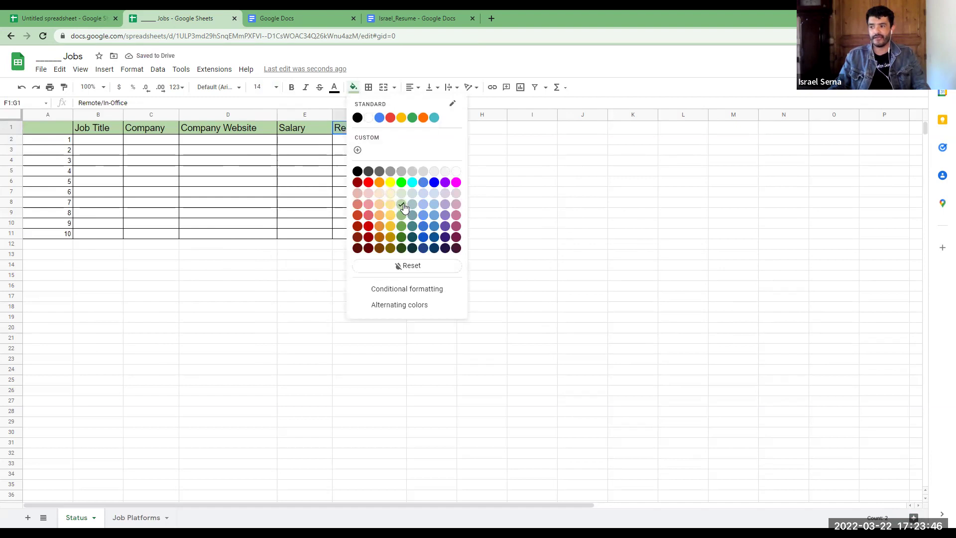
click(404, 208)
Apply all borders to the Notes column cells G1:G11.
click(412, 161)
drag(430, 127, 425, 229)
click(368, 88)
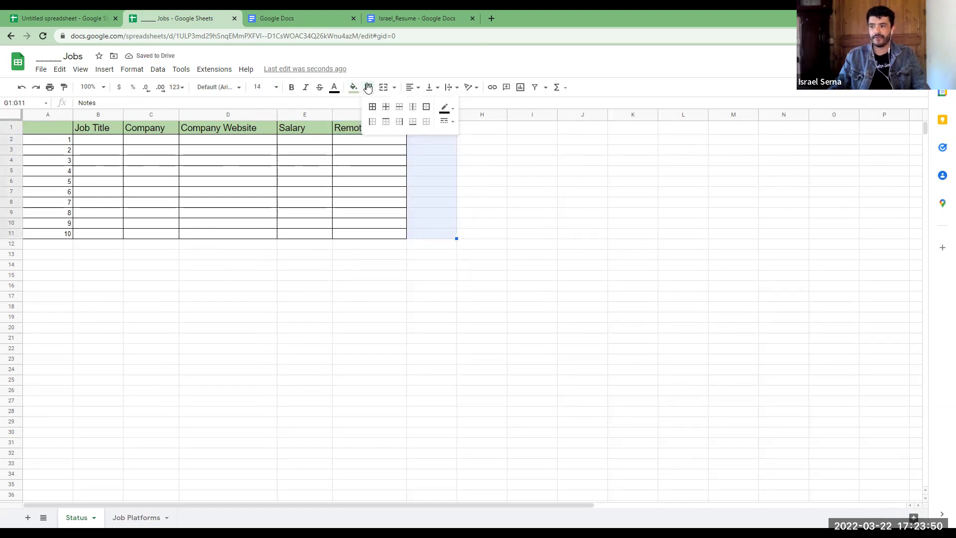
click(373, 107)
click(304, 171)
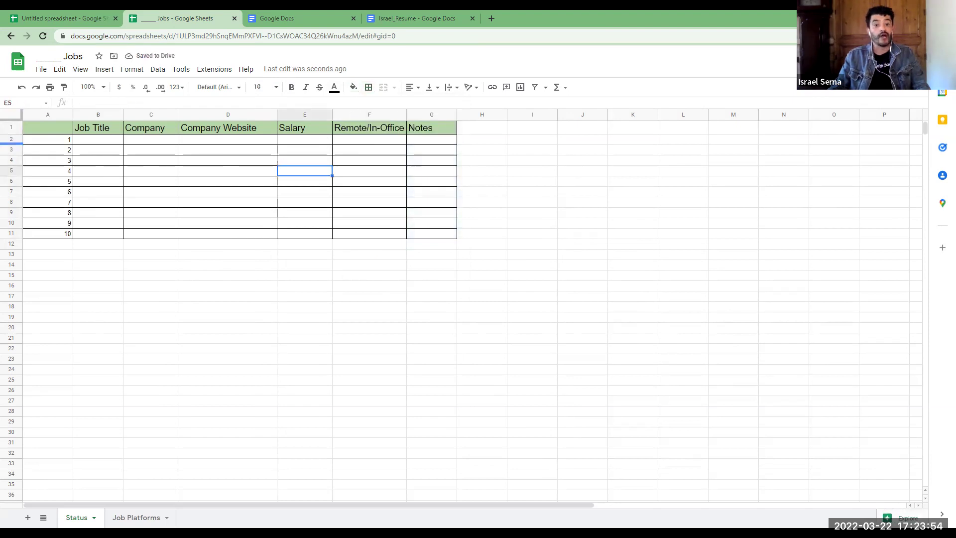
Insert one column between the row numbers and the Job Title column.
click(98, 114)
right_click(99, 114)
click(137, 198)
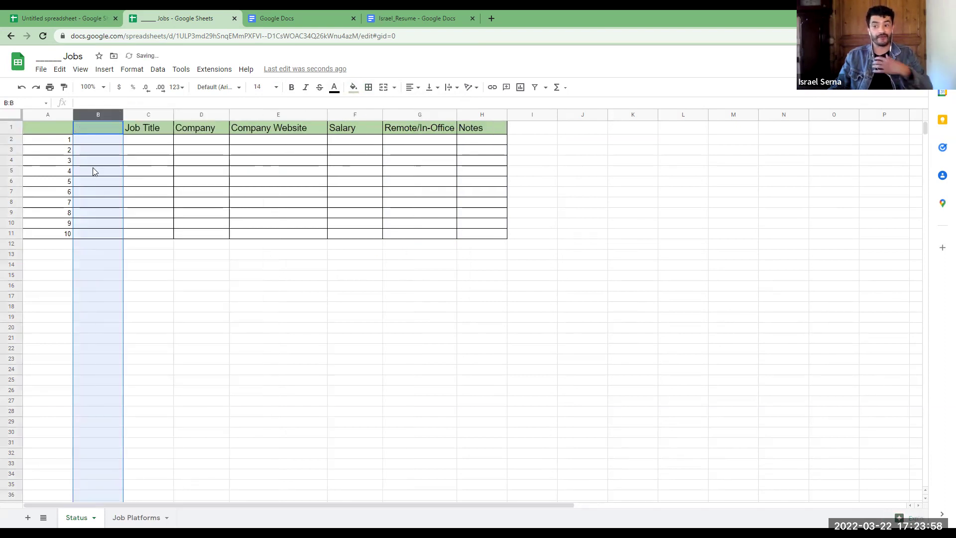
Enter the header "Date Applied" in B1 and fit column B's width to the text.
click(88, 128)
text(Date A)
text(ppkl)
key(BackSpace)
key(BackSpace)
text(lied)
click(105, 151)
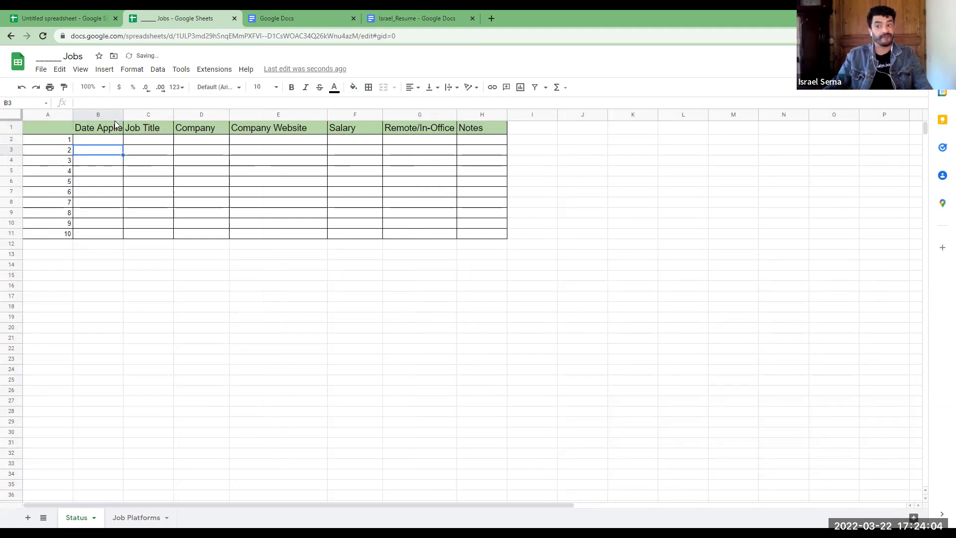
double_click(123, 115)
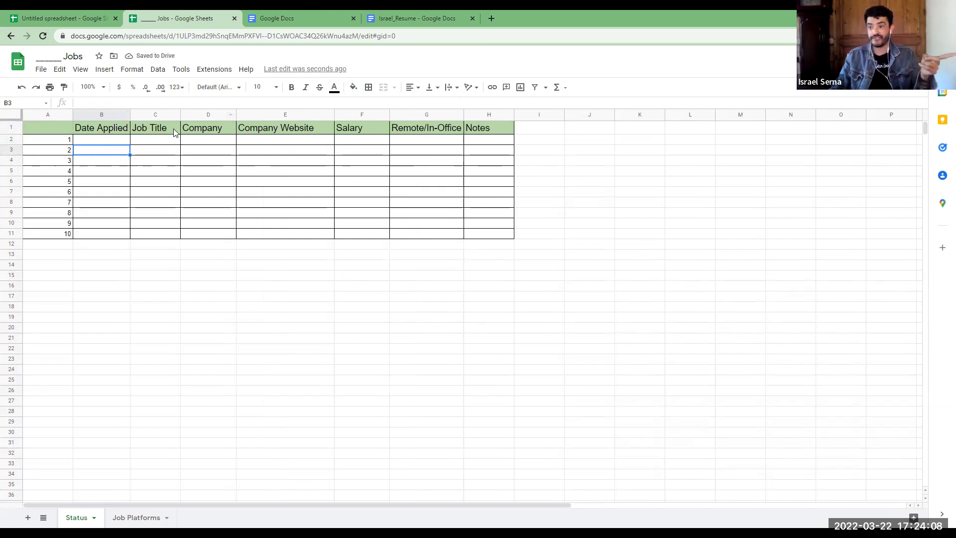
Insert one column between the Date Applied and Job Title columns.
click(159, 112)
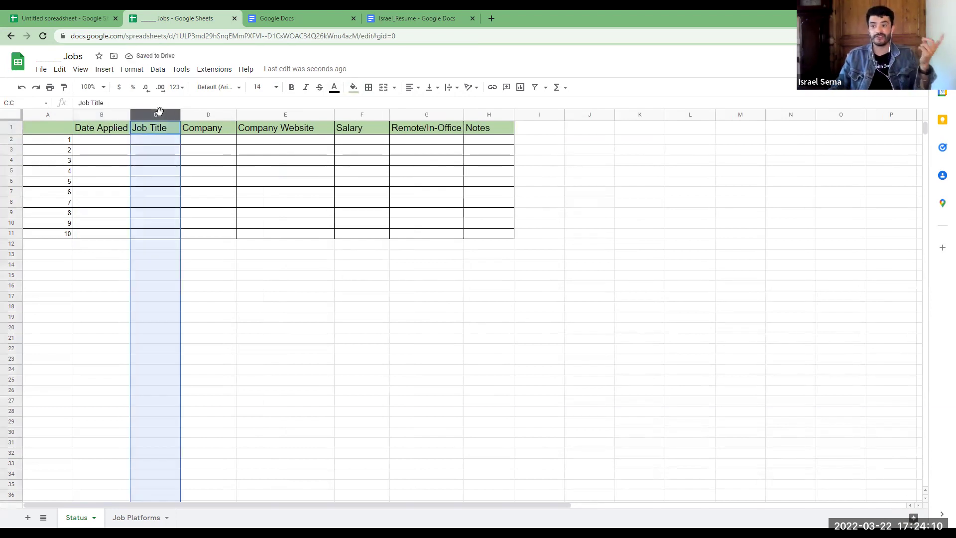
right_click(160, 114)
click(189, 198)
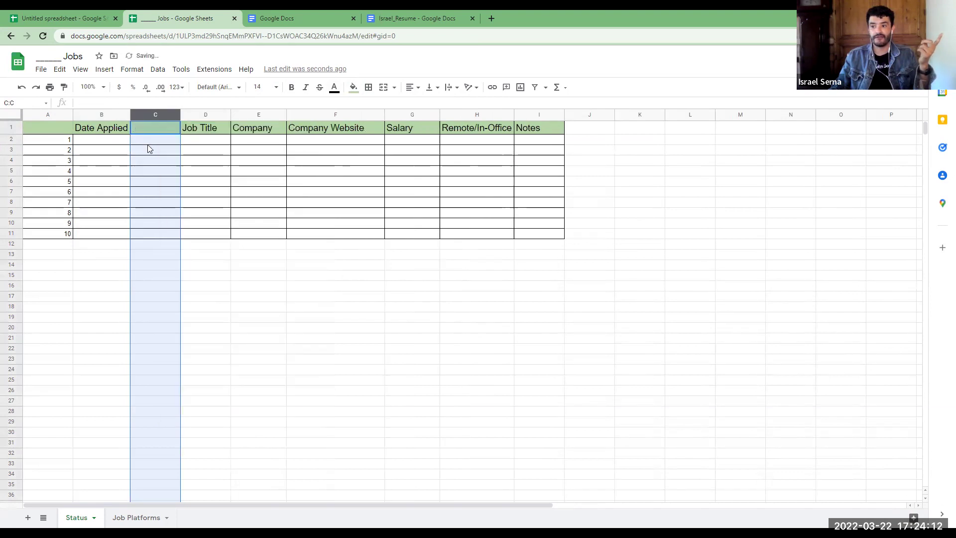
Enter the header "Interview Date" in C1 and fit column C's width to the text.
click(145, 132)
text(Inte)
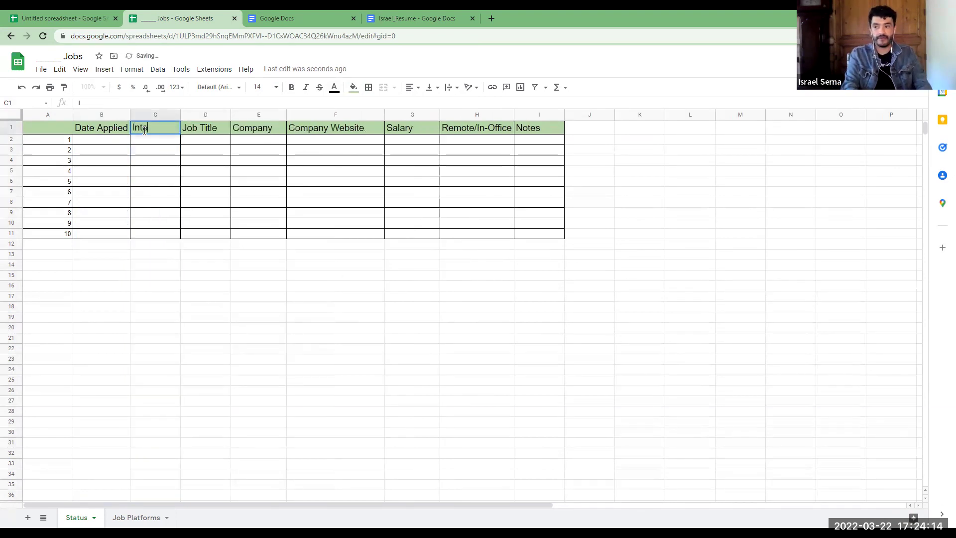
text(rview Date)
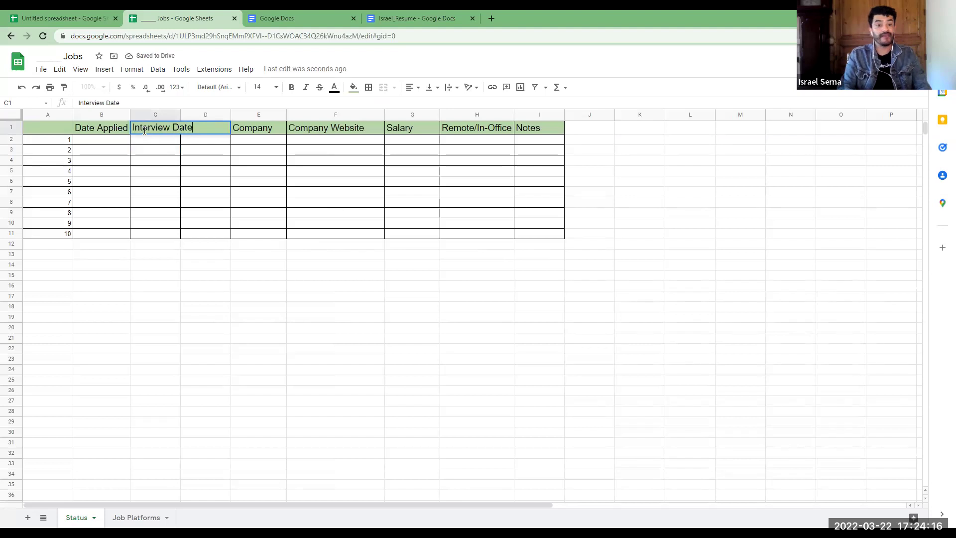
click(152, 149)
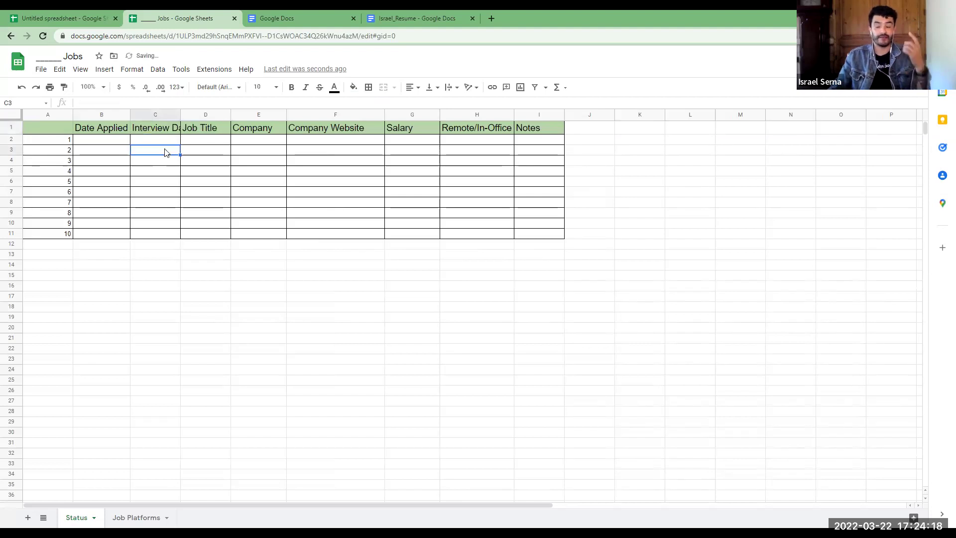
double_click(180, 114)
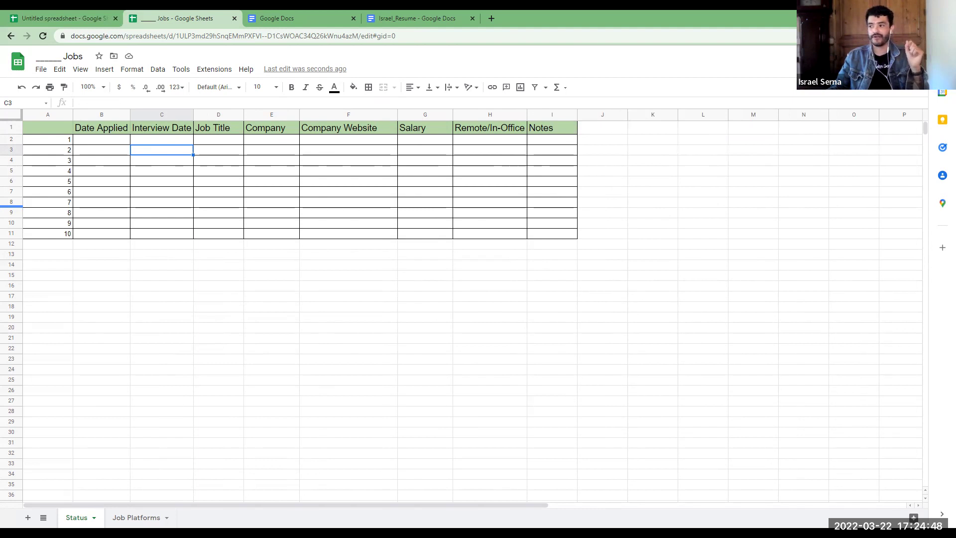
Insert one column between the Salary and Remote/In-Office columns.
click(488, 126)
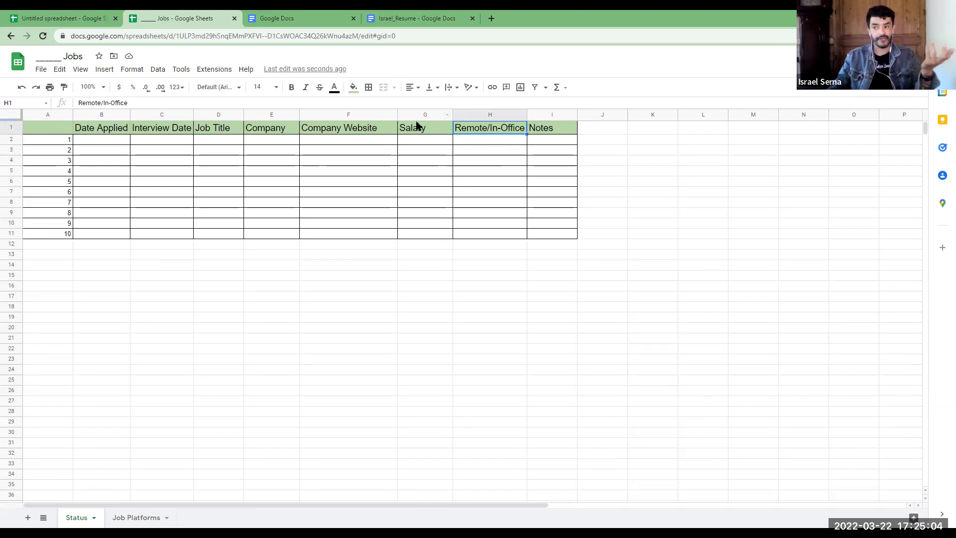
click(505, 112)
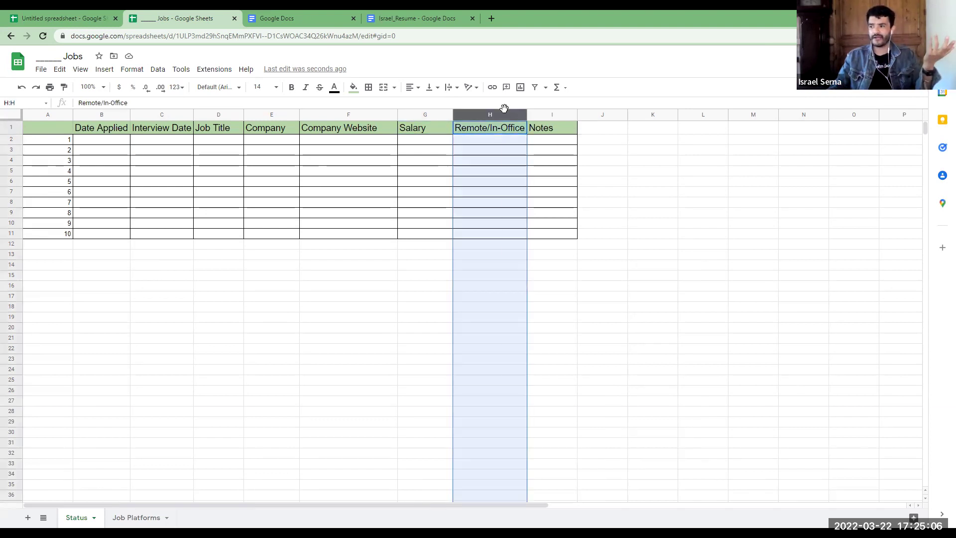
right_click(504, 109)
Enter the header "Benefits" in H1.
click(497, 131)
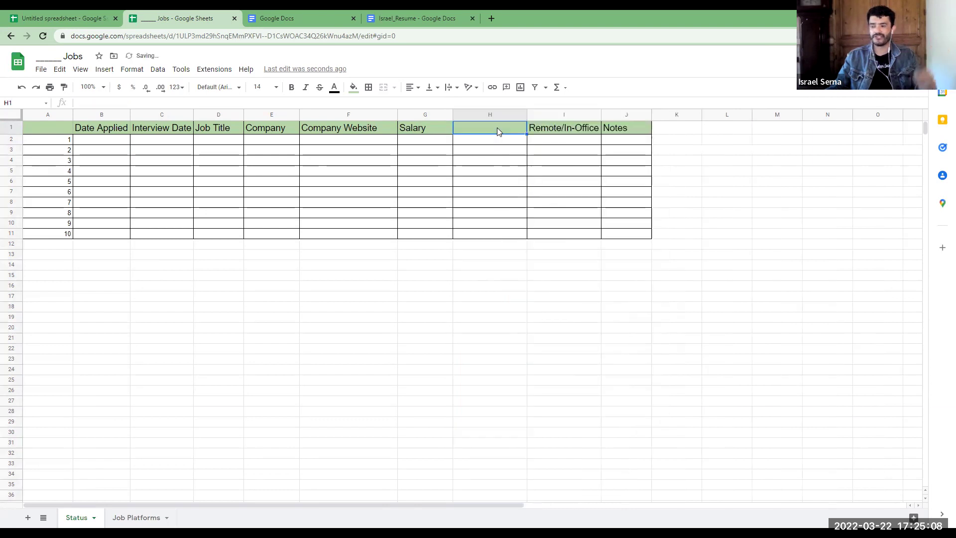
text(Beneift)
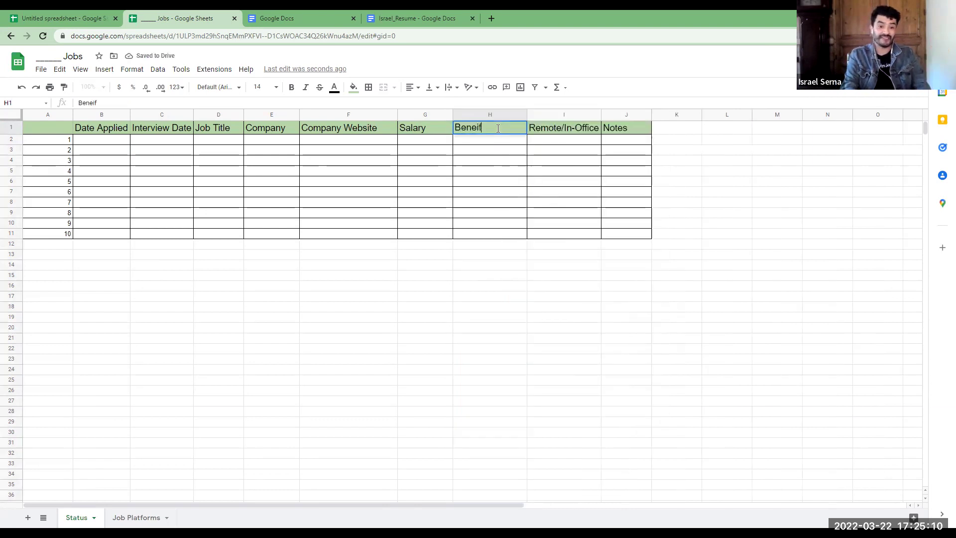
key(BackSpace)
key(BackSpace)
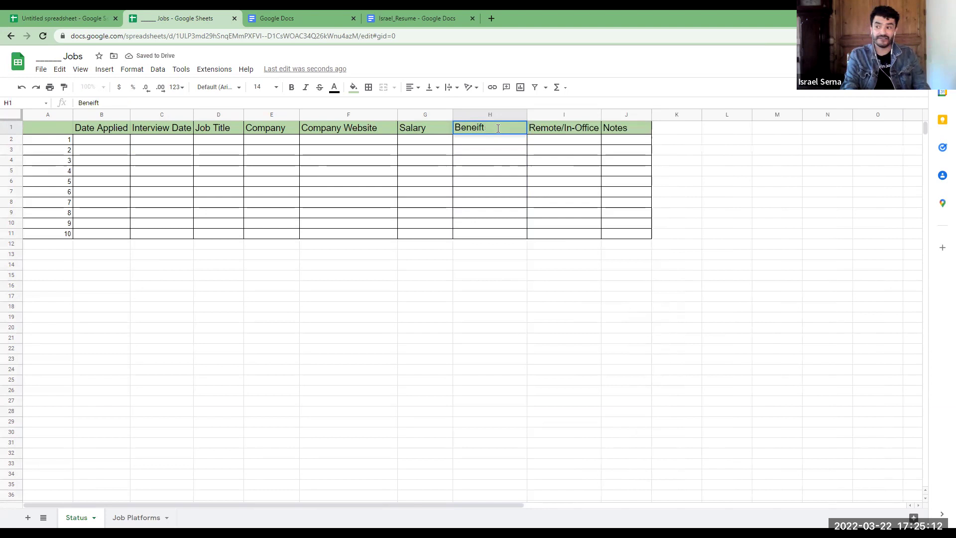
key(BackSpace)
text(fits)
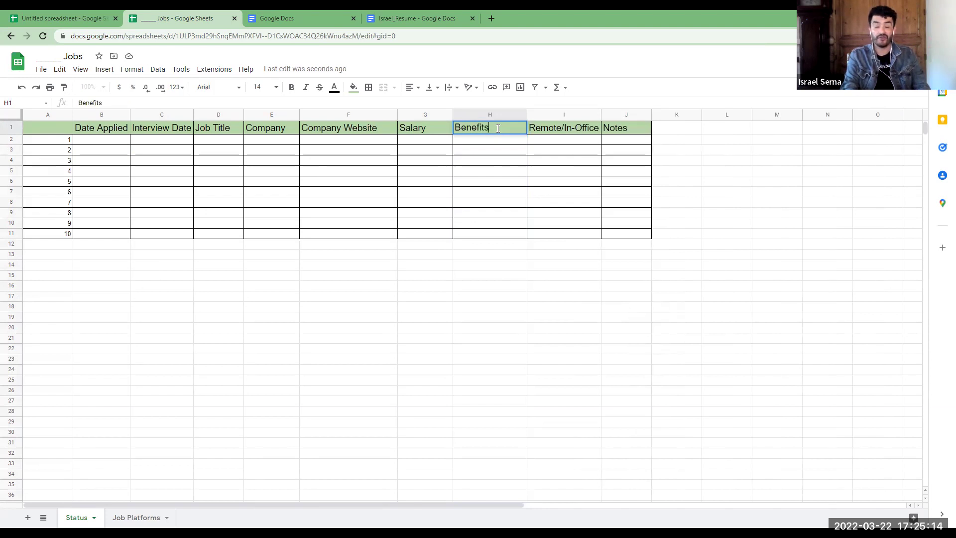
click(467, 211)
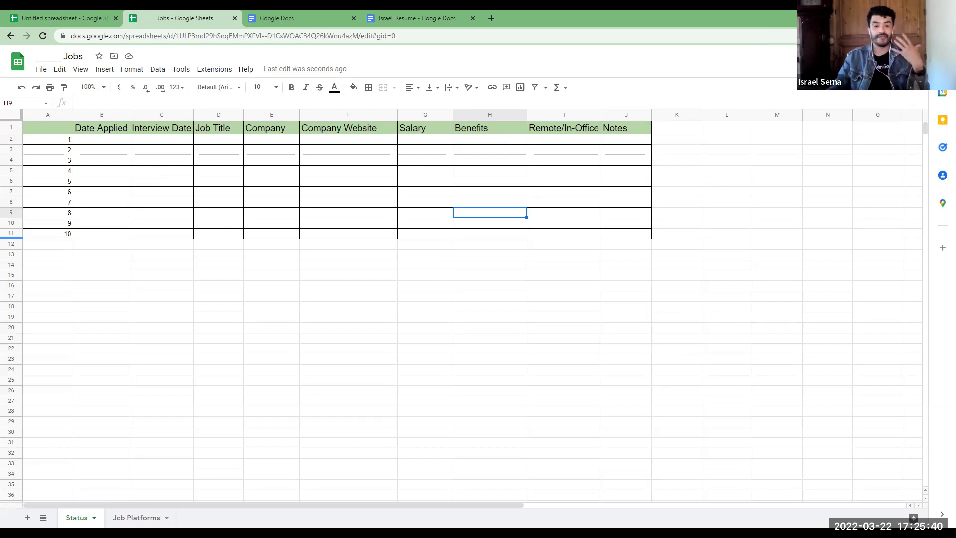
Review the list of job sites and the Password column on the Job Platforms sheet.
click(134, 523)
click(80, 519)
click(132, 519)
click(70, 243)
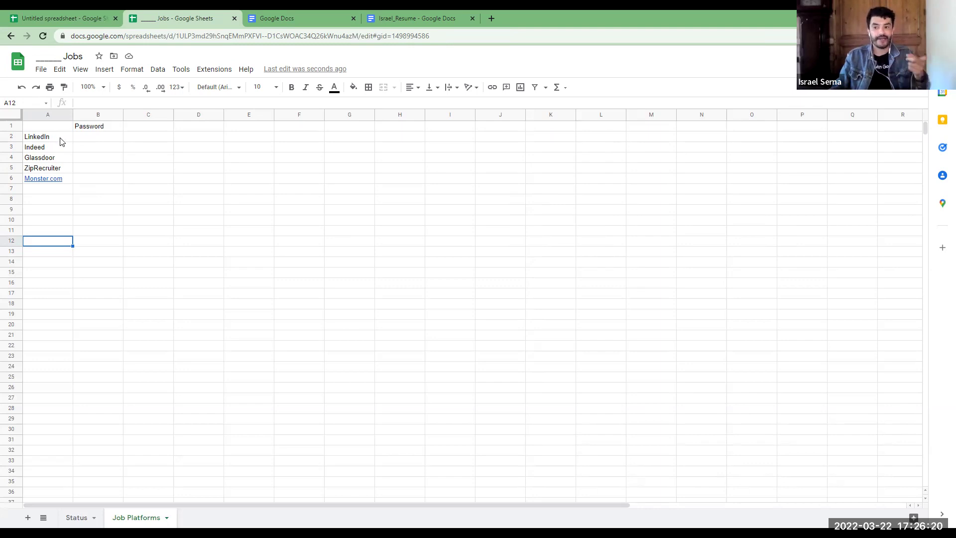
click(59, 138)
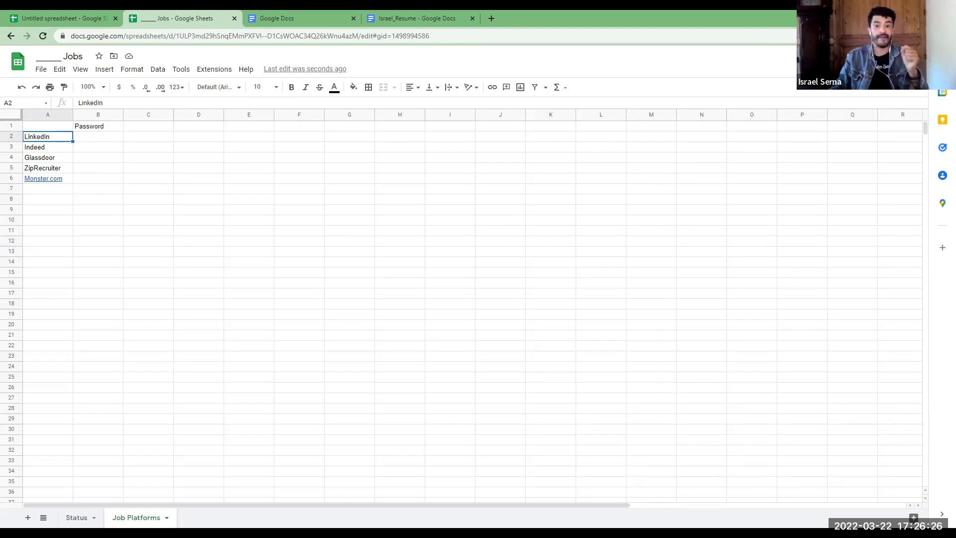
click(246, 210)
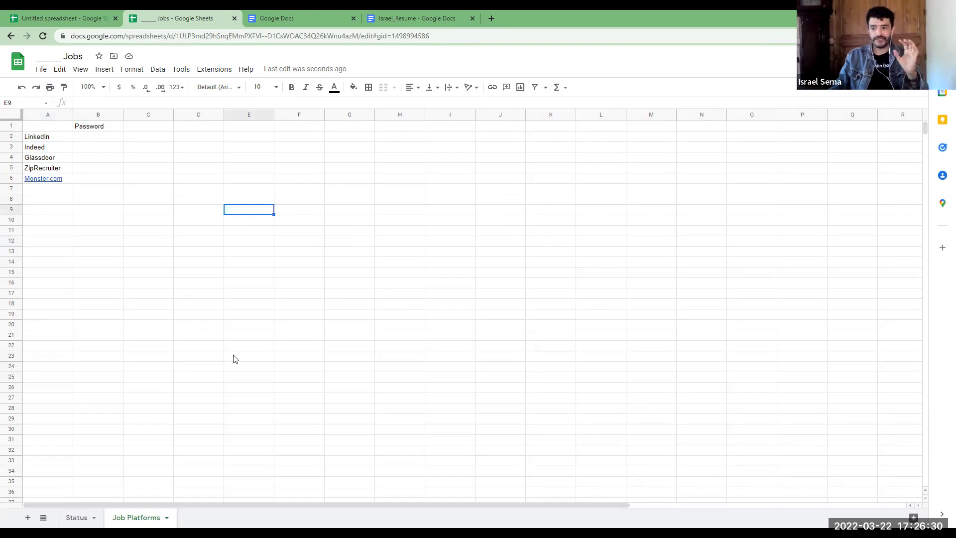
Return to the Status sheet and view the spreadsheet's sharing options without adding anyone.
click(85, 518)
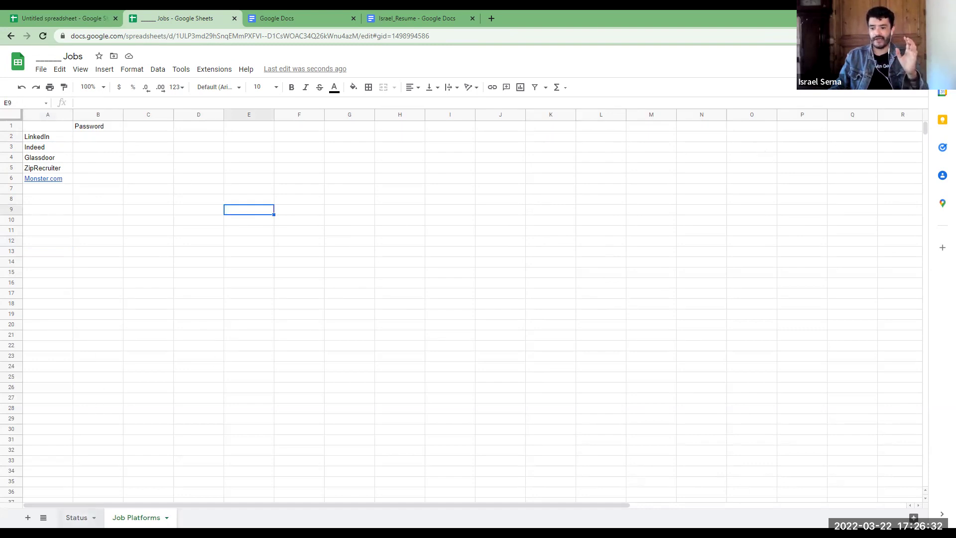
click(258, 285)
drag(56, 140, 62, 227)
click(202, 328)
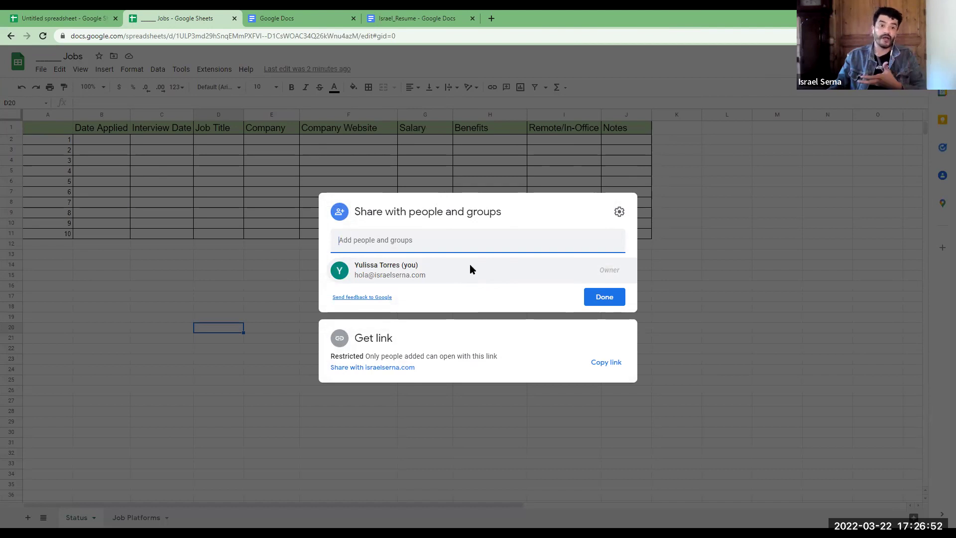
click(718, 244)
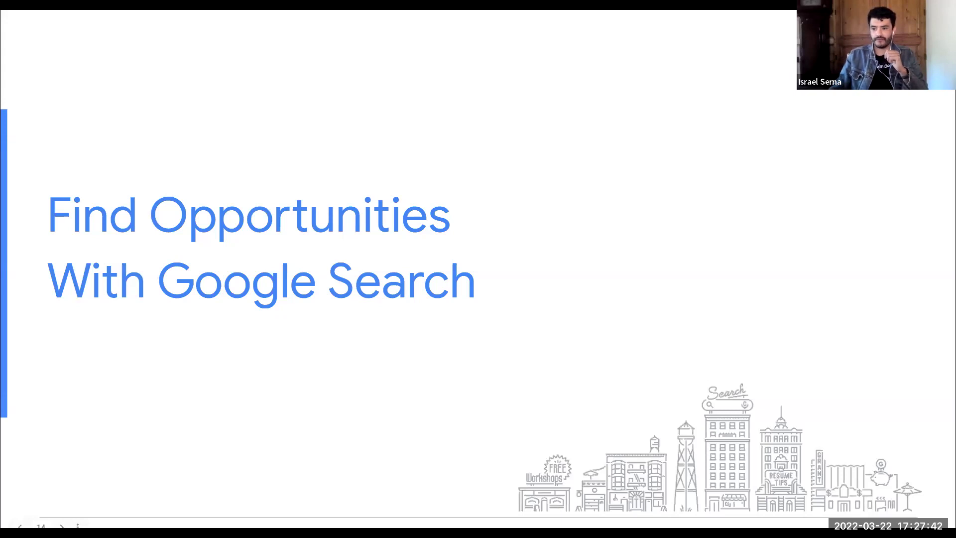
click(174, 368)
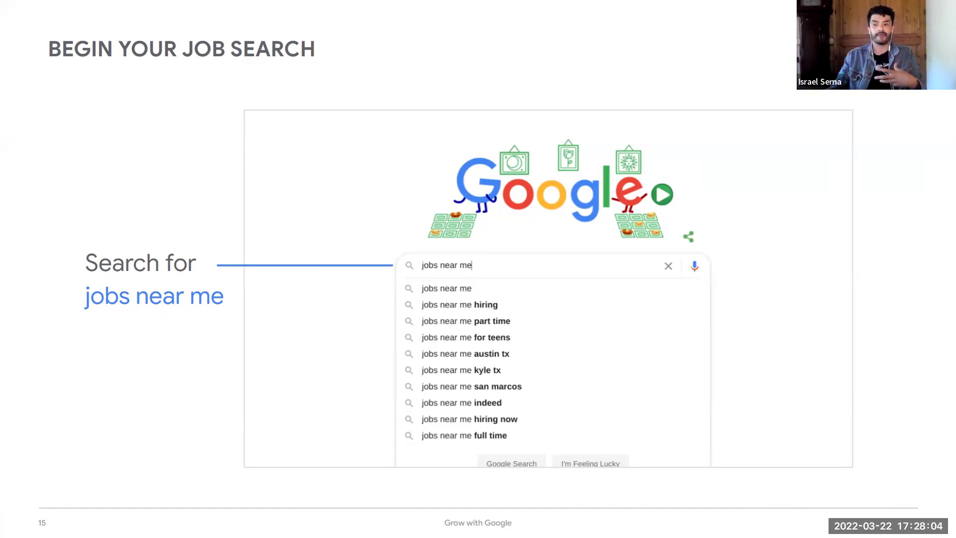
click(254, 422)
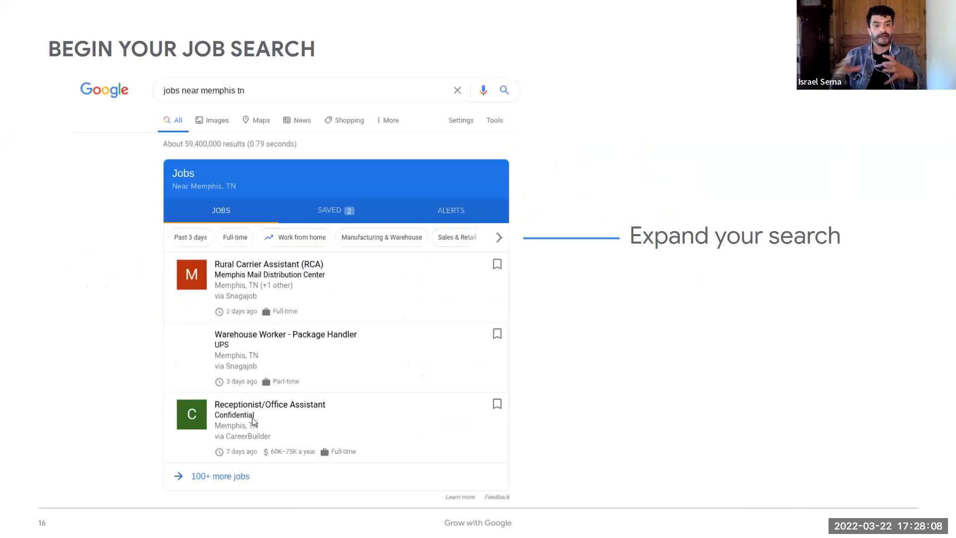
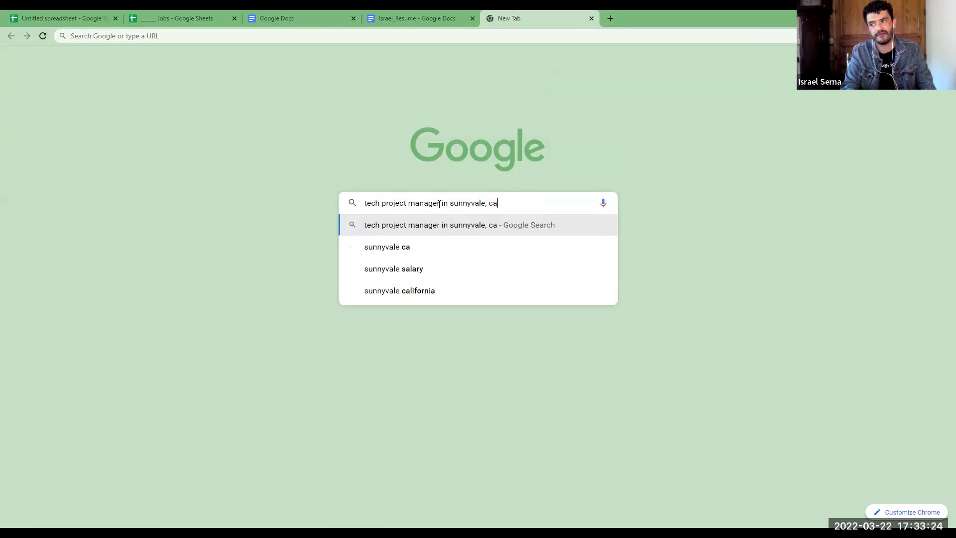
Search Google for "tech project manager in sunnyvale, ca" and find the Jobs section in the results.
key(Return)
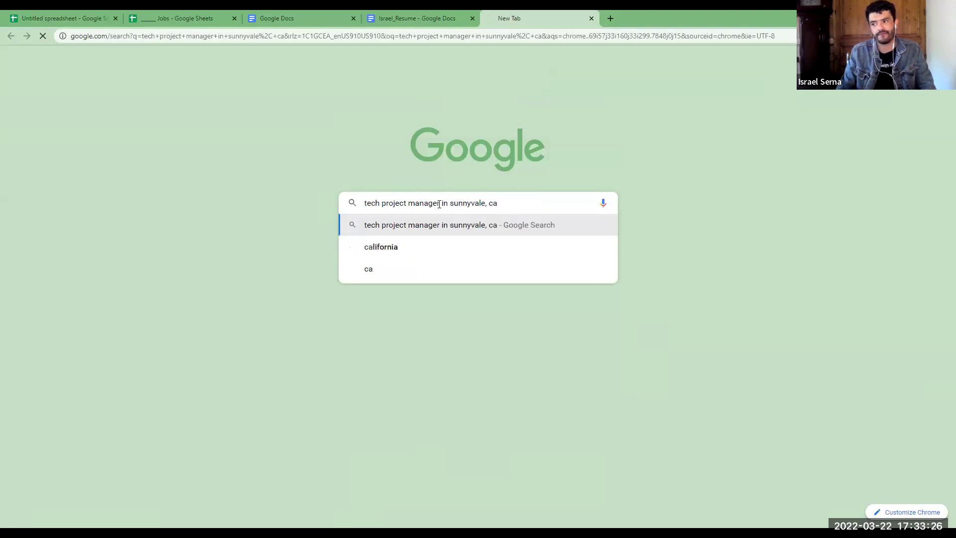
scroll(507, 212, down, 4)
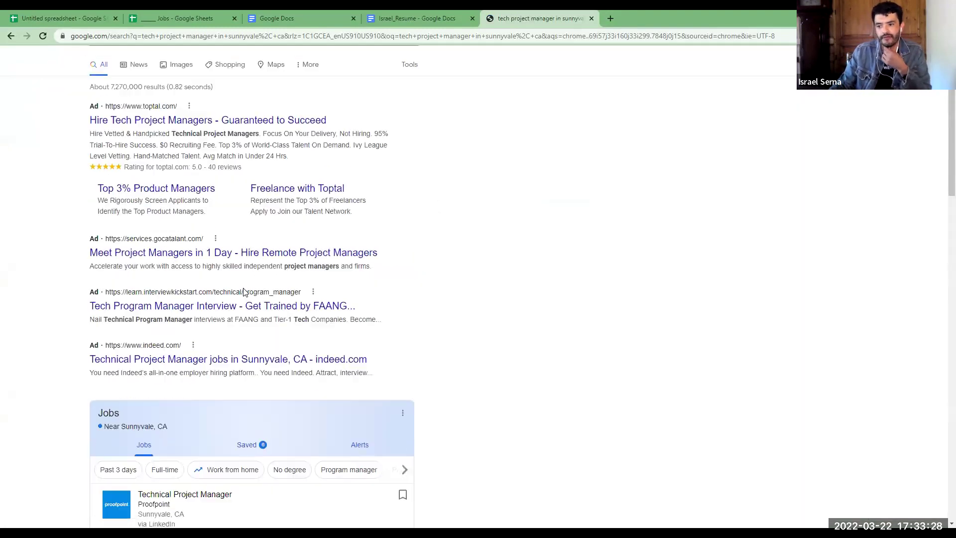
scroll(100, 239, up, 3)
scroll(234, 154, down, 2)
click(263, 179)
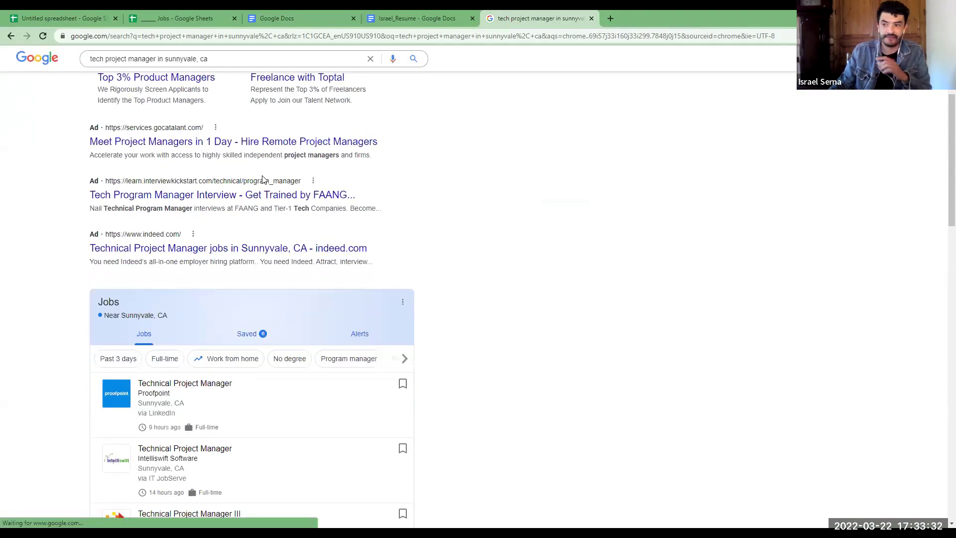
scroll(79, 222, down, 4)
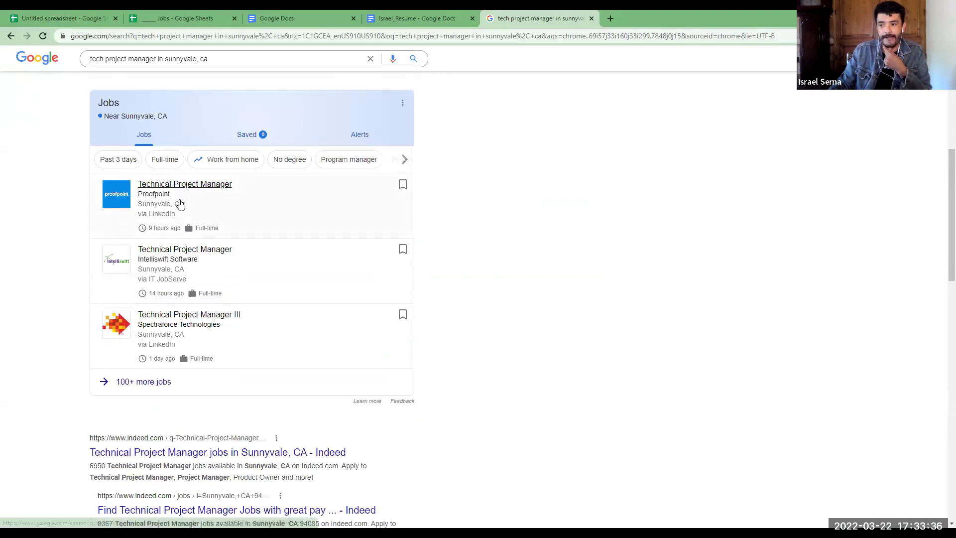
Open the full list of jobs near Sunnyvale, CA and look through the listings.
click(155, 382)
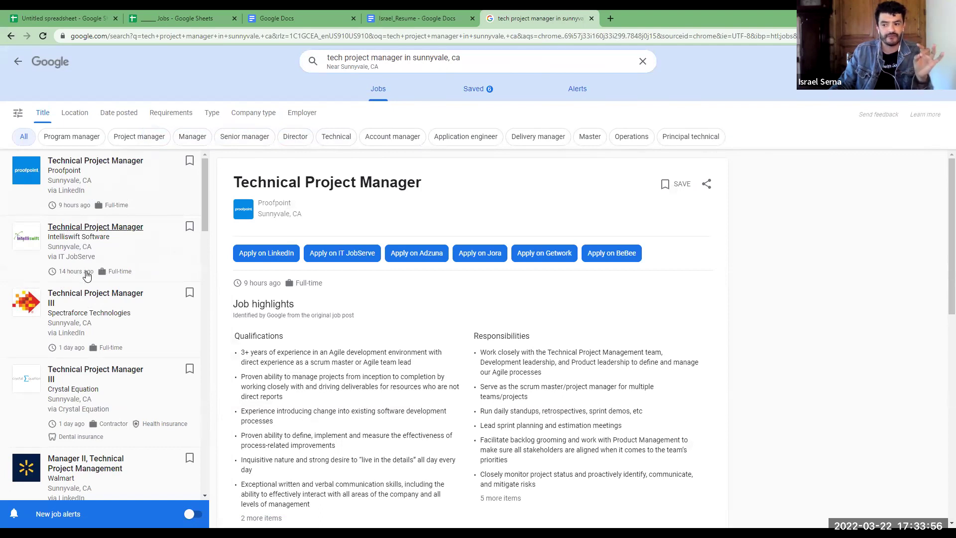
scroll(89, 289, down, 3)
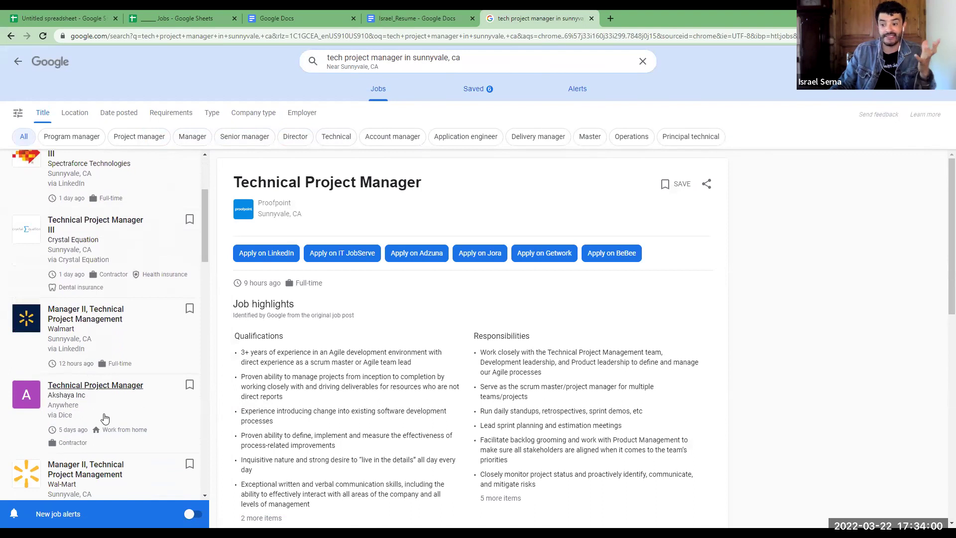
scroll(93, 435, down, 1)
scroll(93, 434, up, 4)
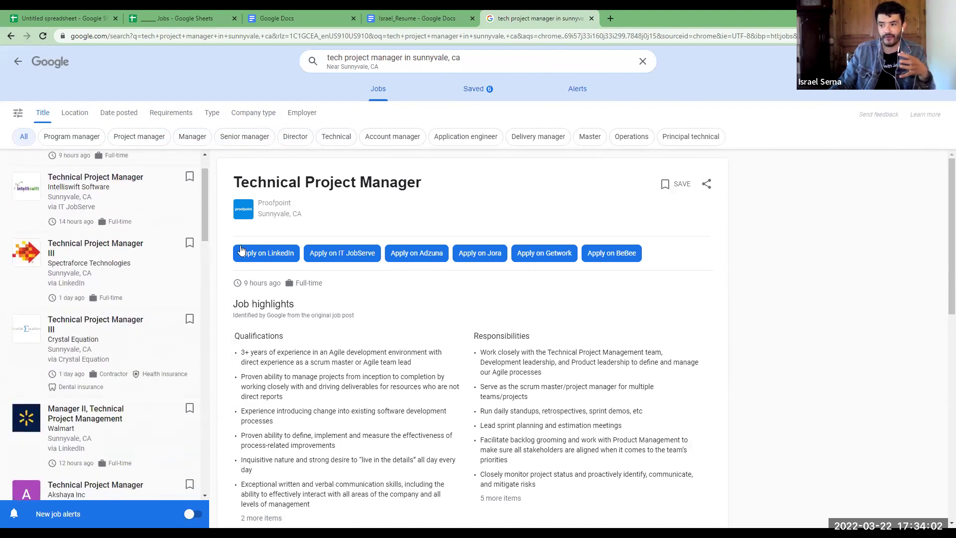
scroll(124, 260, up, 1)
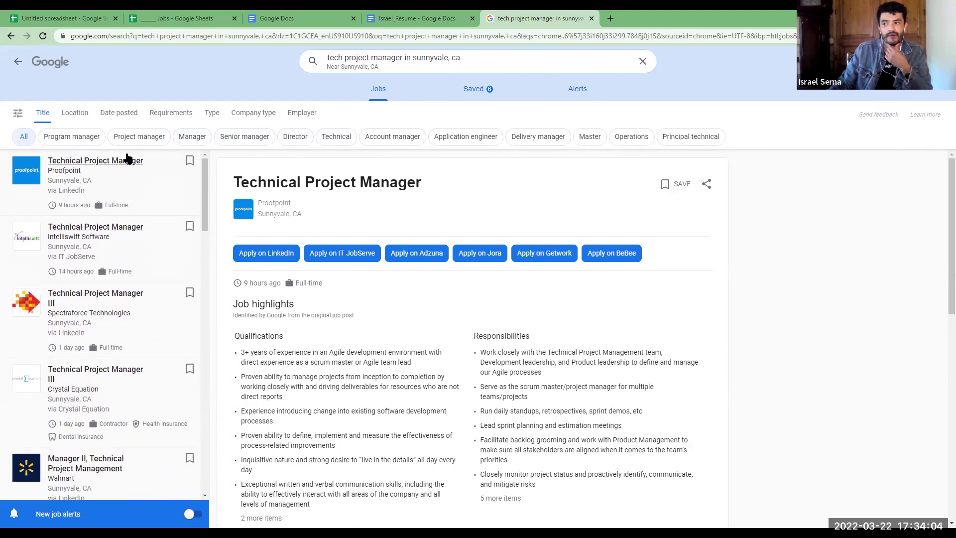
Filter the job listings by the titles Senior manager and Director.
mouse_move(80, 142)
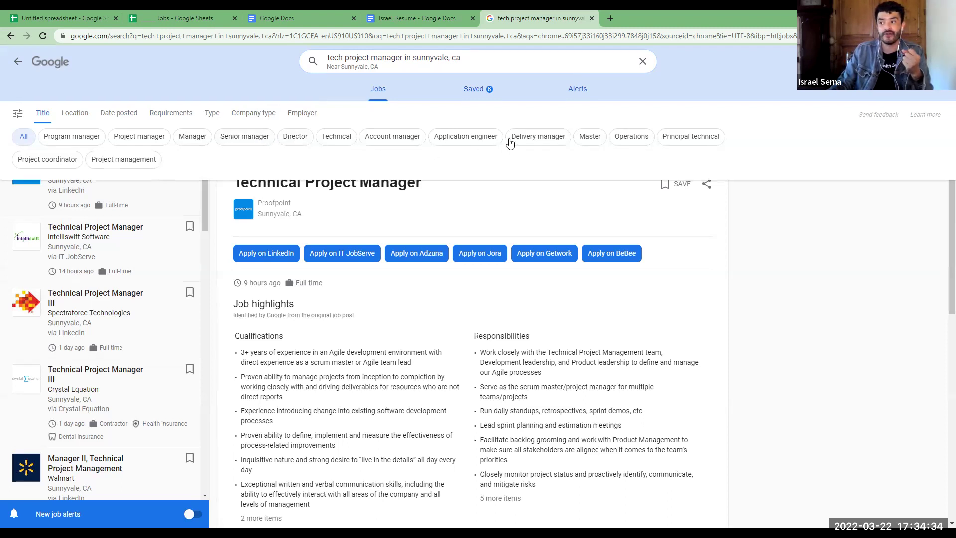
click(243, 142)
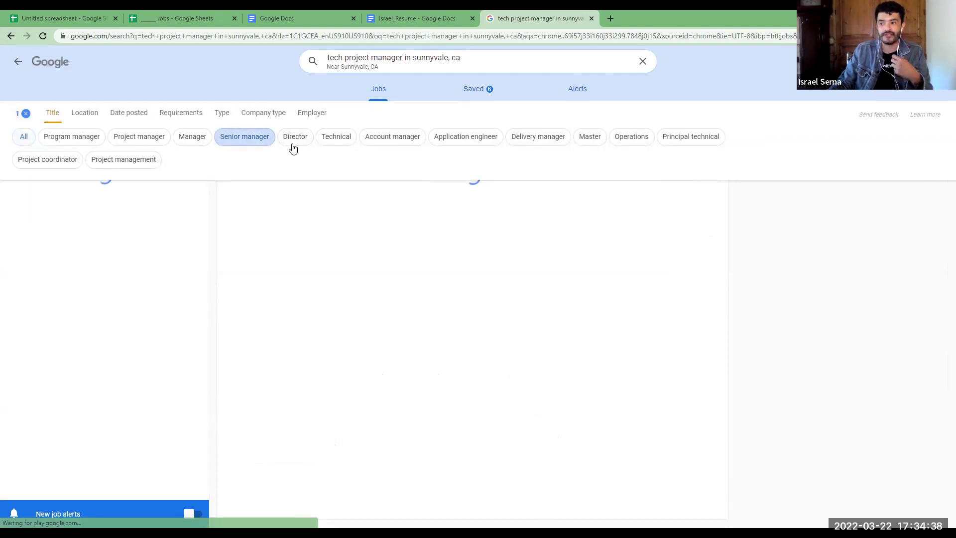
click(294, 142)
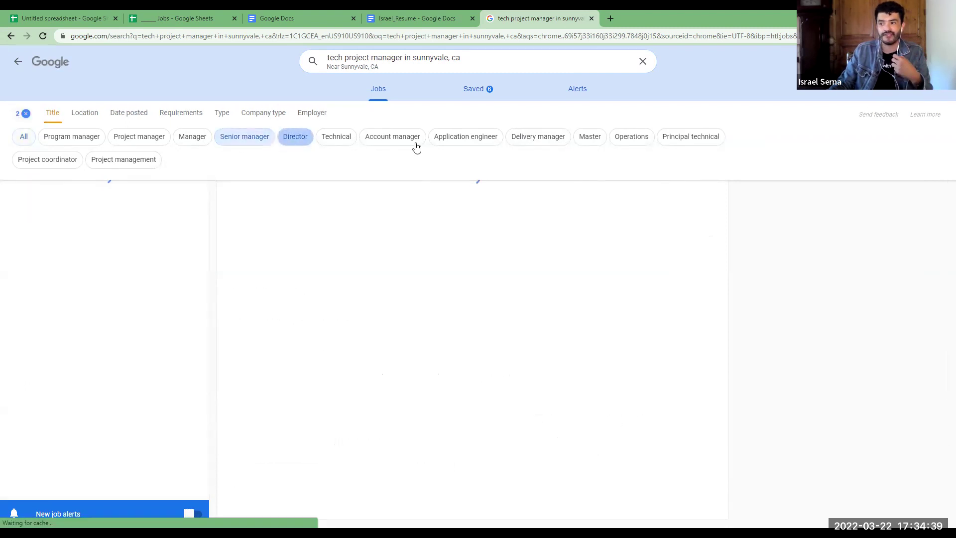
Widen the job search's location filter to a 15 mi radius.
click(85, 113)
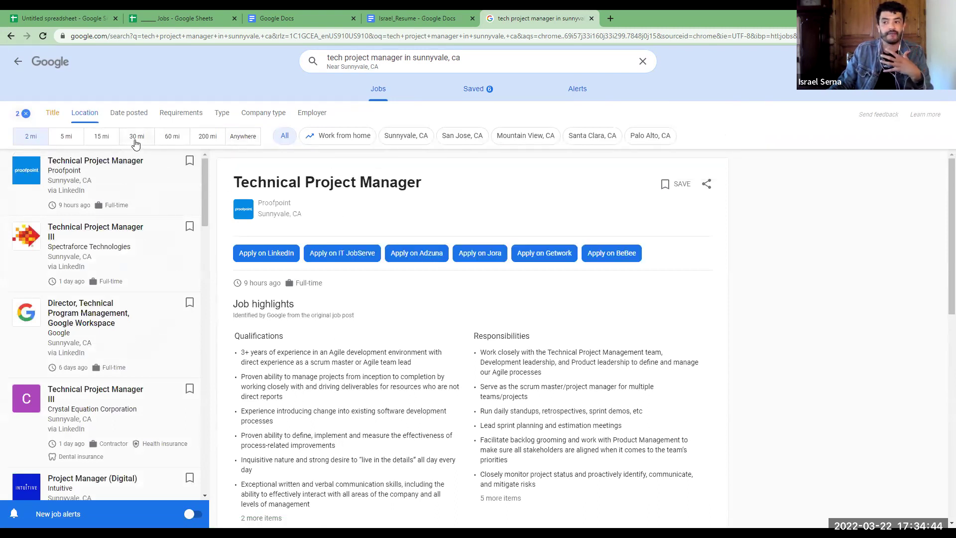
mouse_move(137, 143)
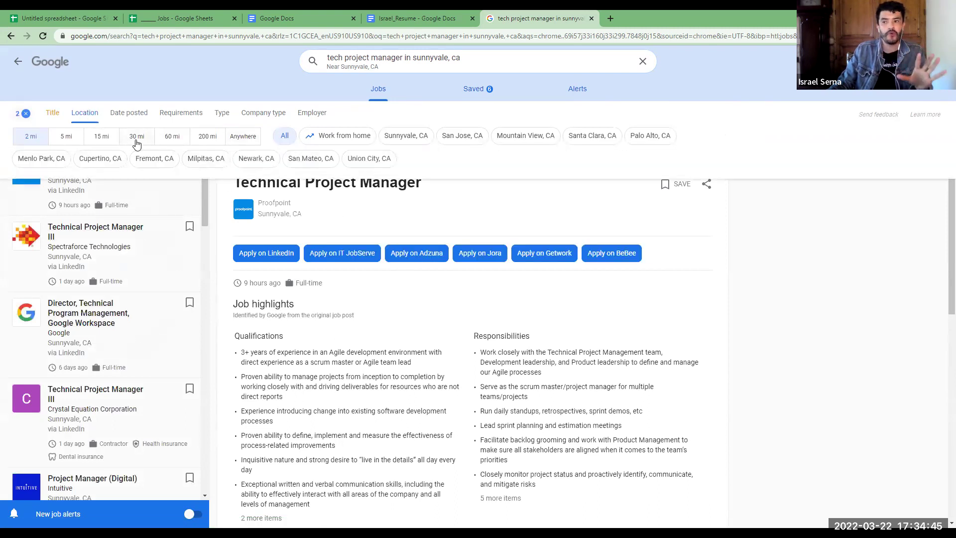
click(101, 136)
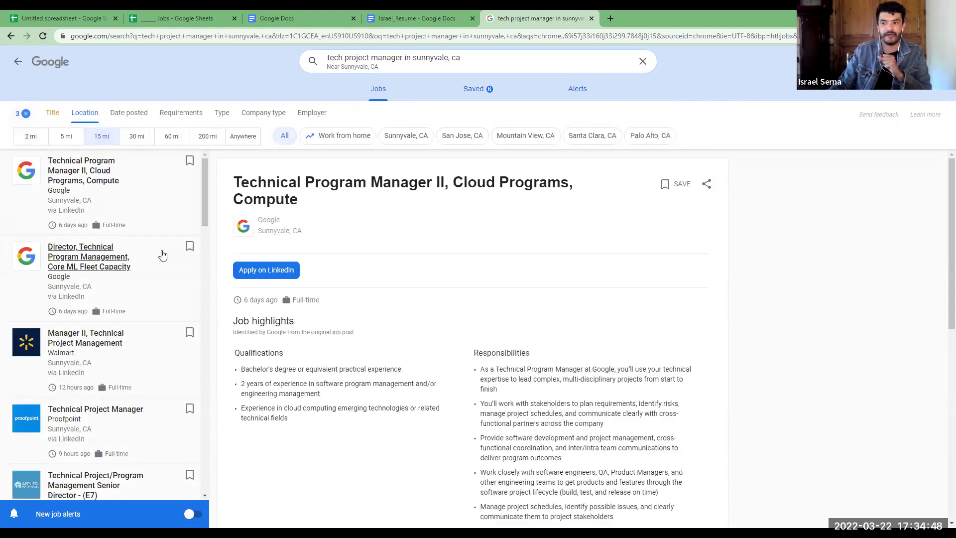
mouse_move(137, 122)
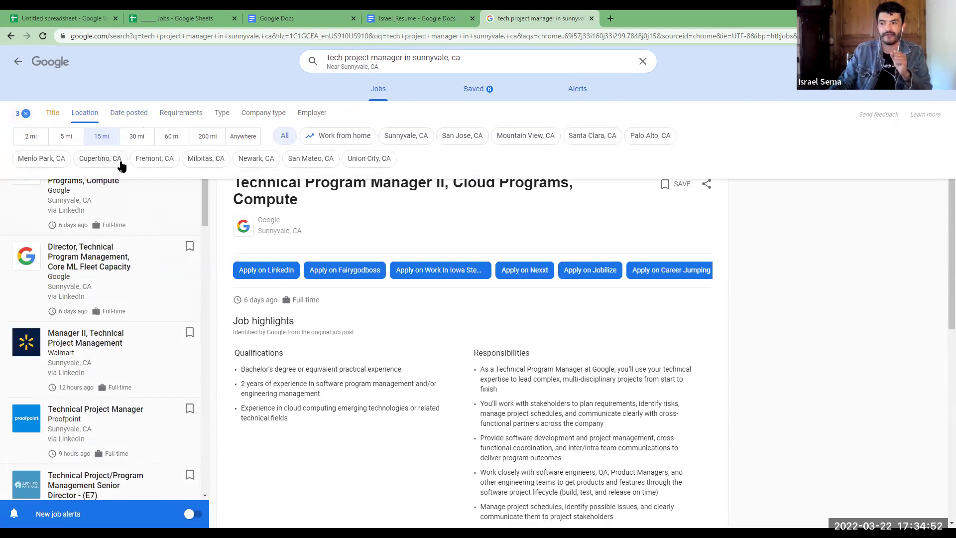
Filter the jobs to those posted in the past month that require 3+ years of experience.
click(132, 118)
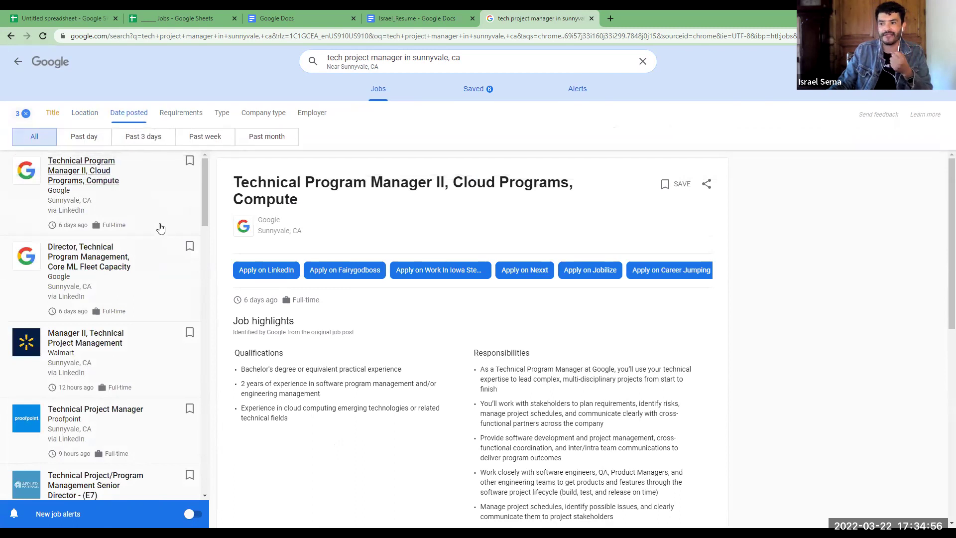
click(273, 141)
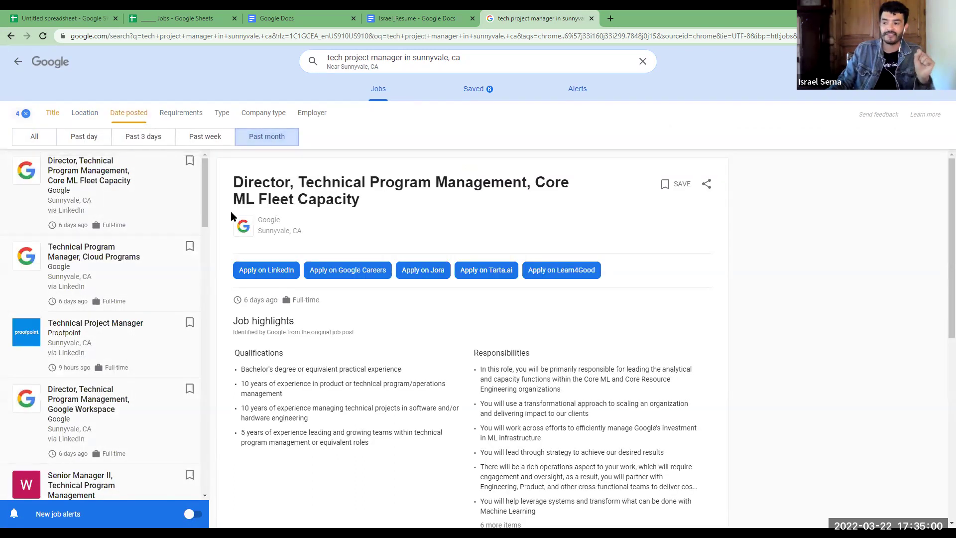
click(183, 115)
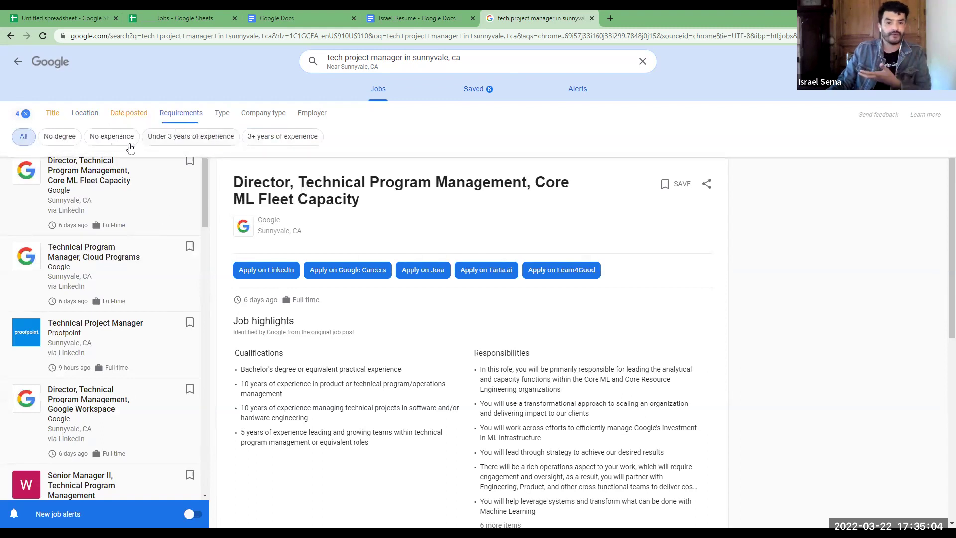
click(284, 137)
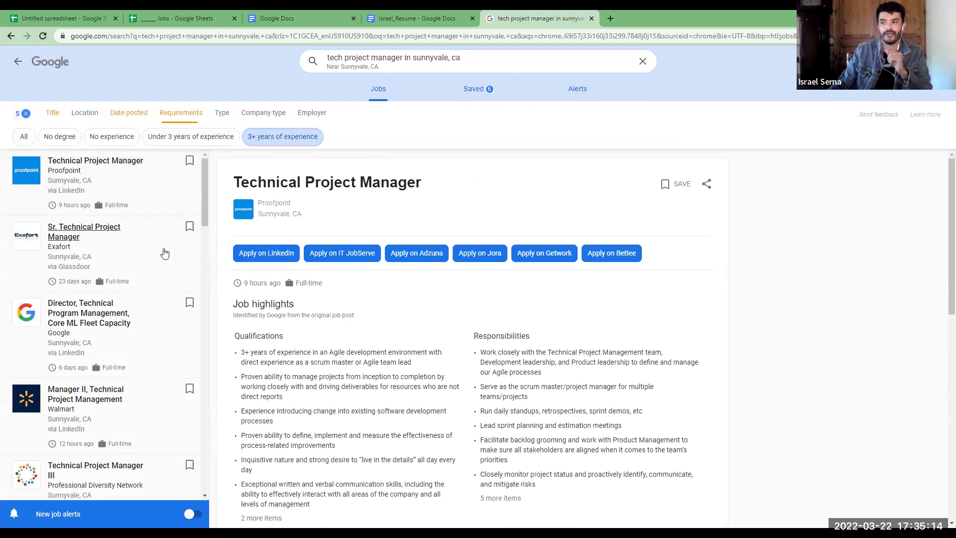
View the company type and employer filter options, and turn on new job alerts for this search.
click(274, 113)
click(308, 116)
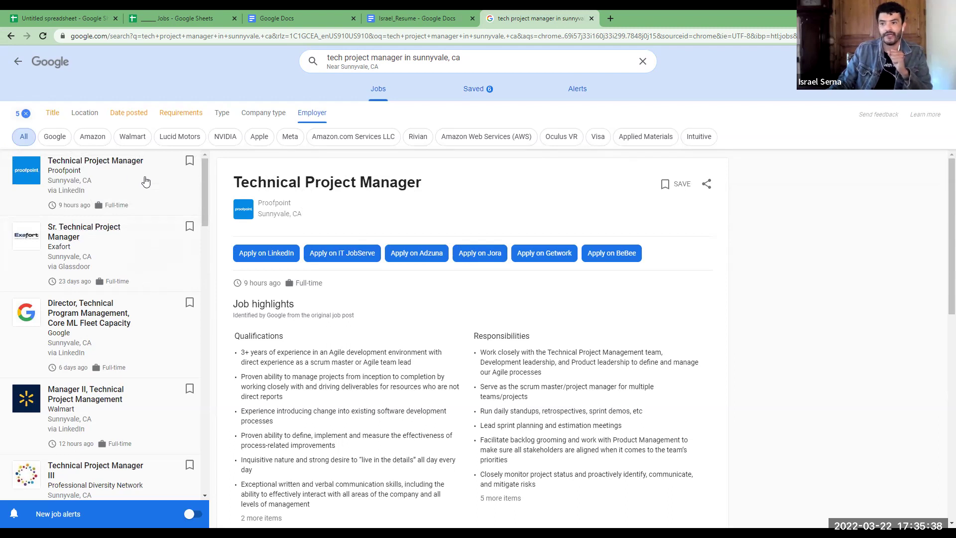
mouse_move(310, 149)
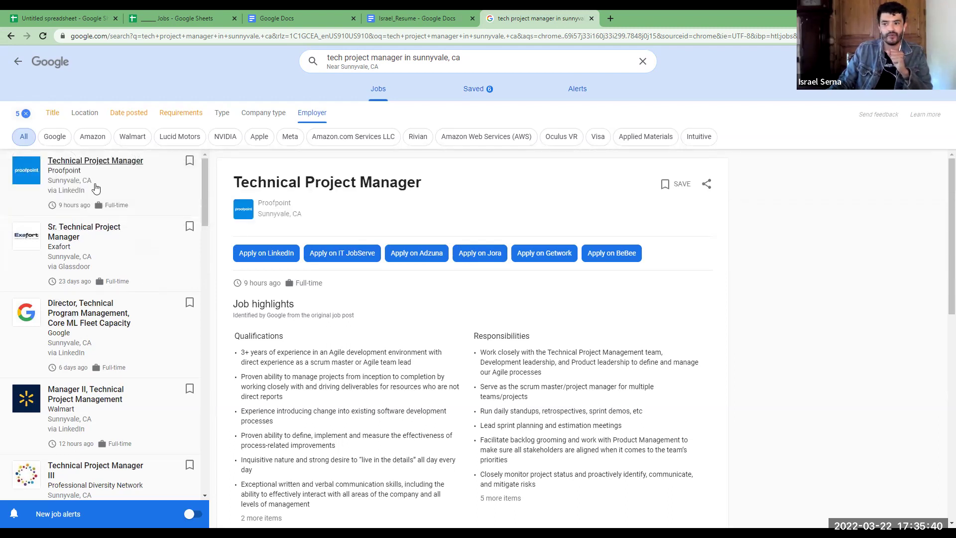
click(191, 514)
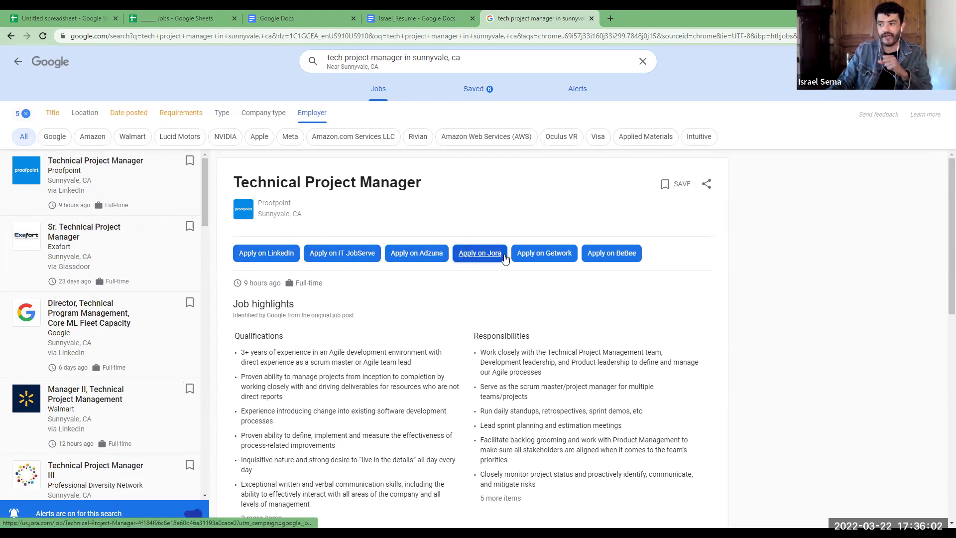
Review the Proofpoint Technical Project Manager listing's job highlights, typical pay and employer reviews.
scroll(406, 346, down, 2)
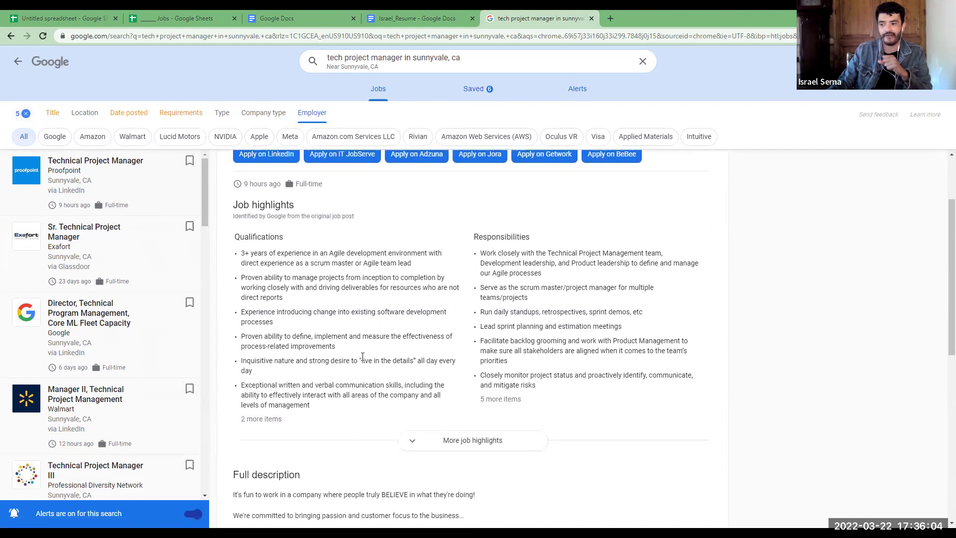
scroll(387, 307, down, 3)
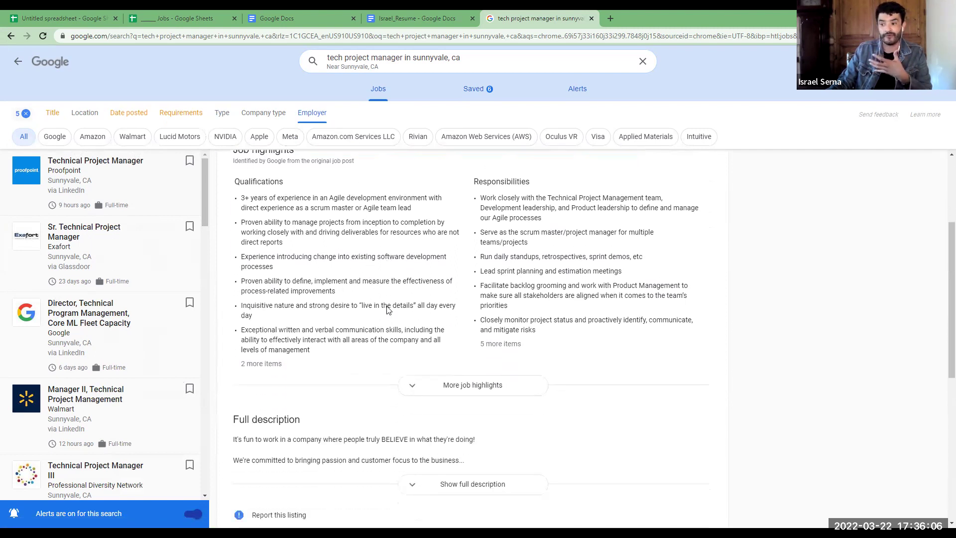
scroll(302, 218, up, 2)
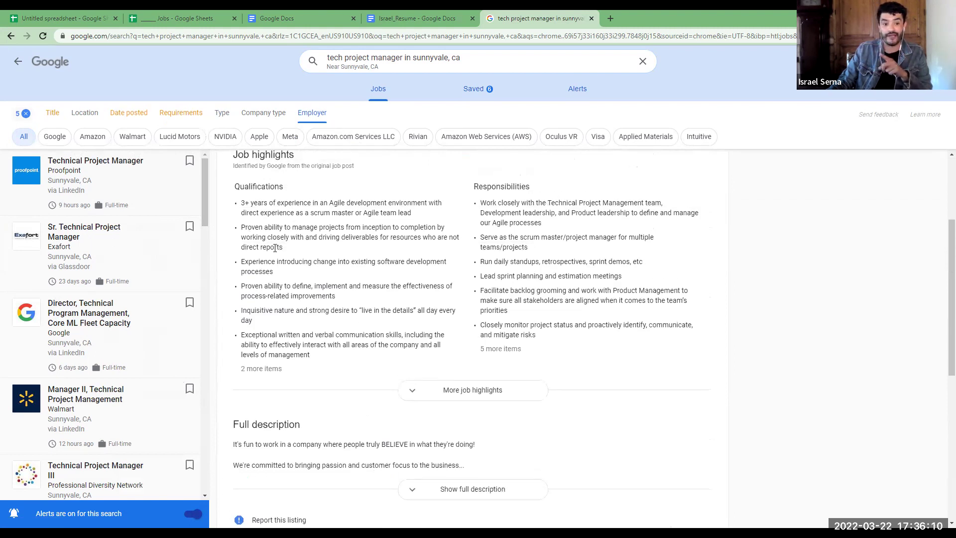
scroll(282, 232, down, 4)
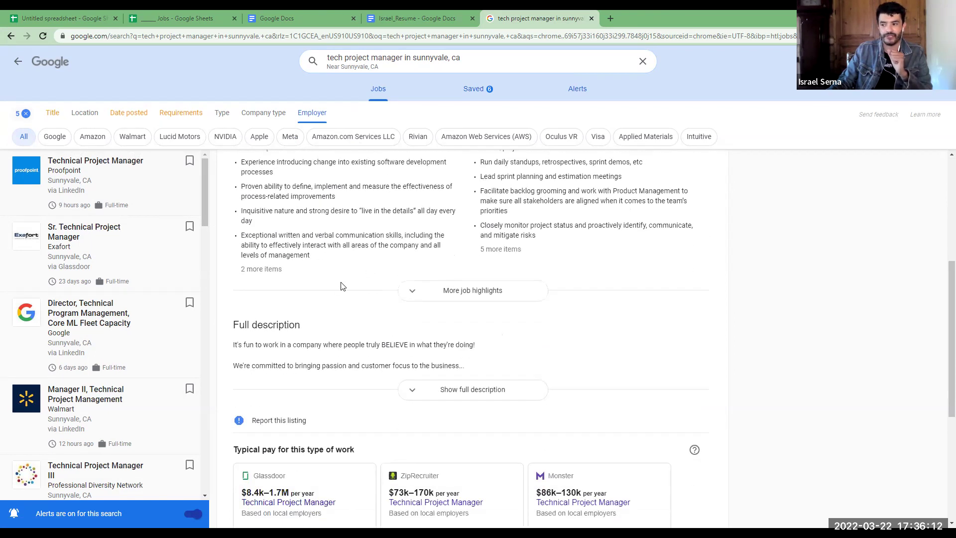
scroll(335, 281, down, 3)
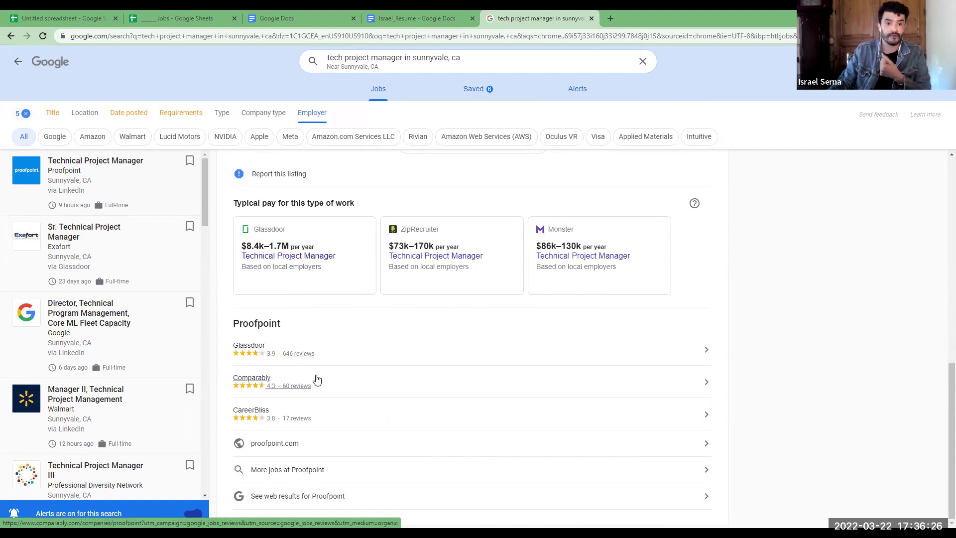
scroll(310, 383, up, 1)
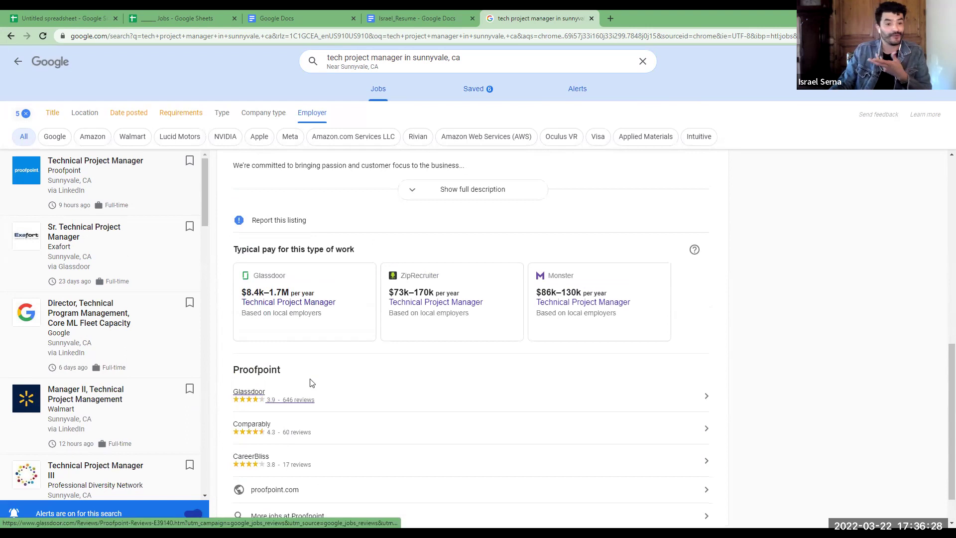
scroll(433, 329, down, 1)
Expand the full description of the Proofpoint Technical Project Manager job and read through it.
scroll(453, 294, up, 3)
click(455, 298)
scroll(358, 345, down, 2)
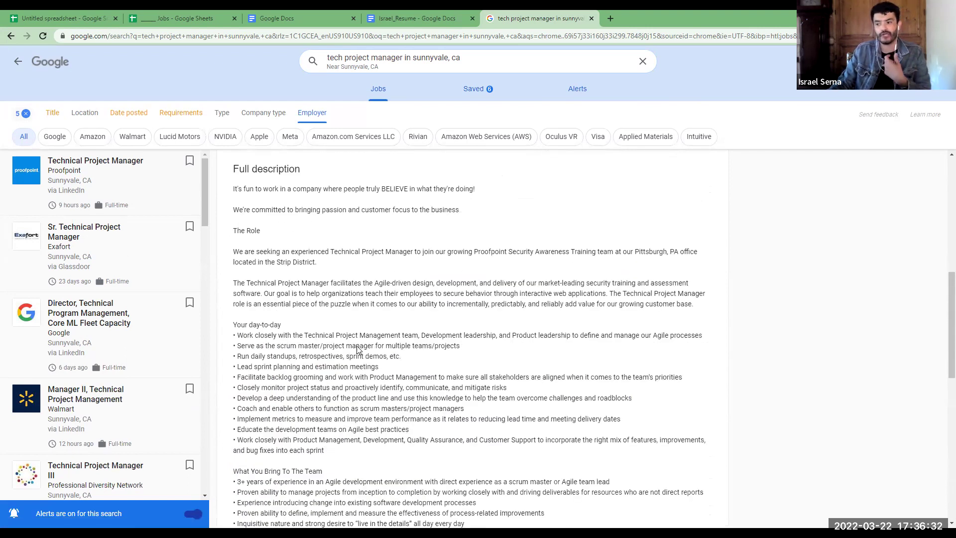
scroll(357, 347, down, 5)
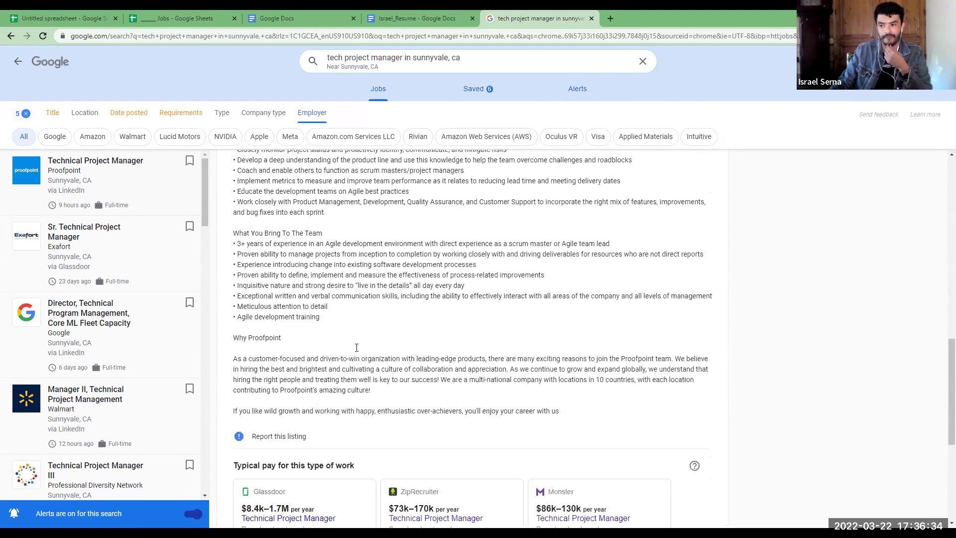
scroll(361, 347, up, 15)
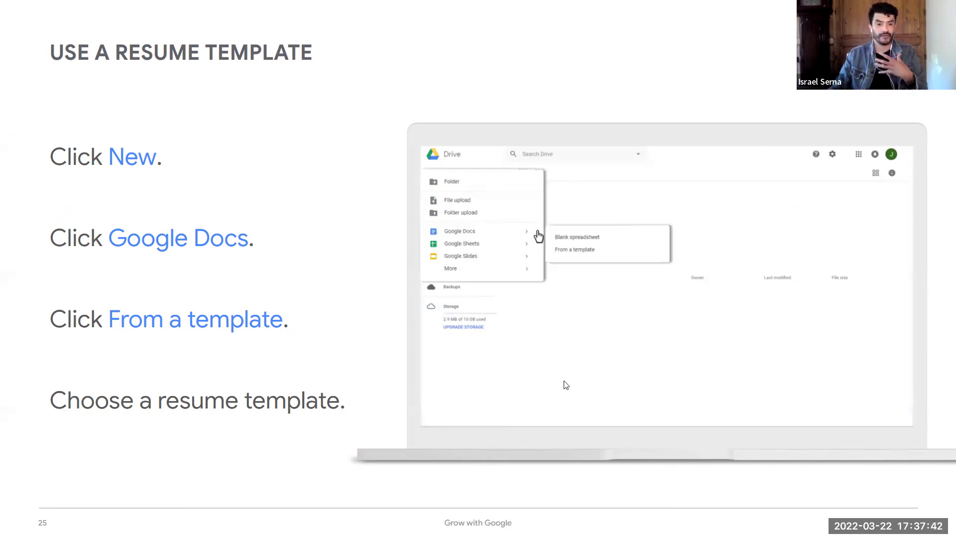
key(Right)
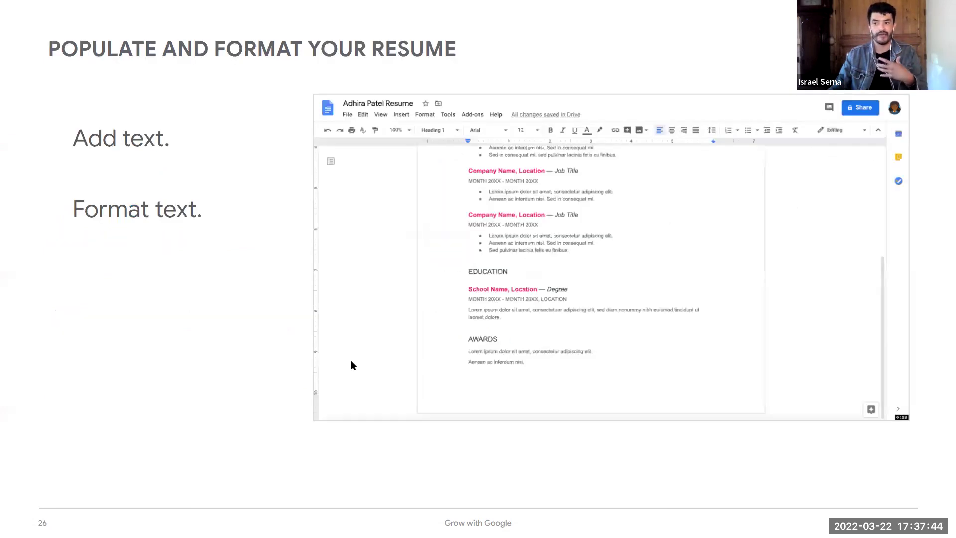